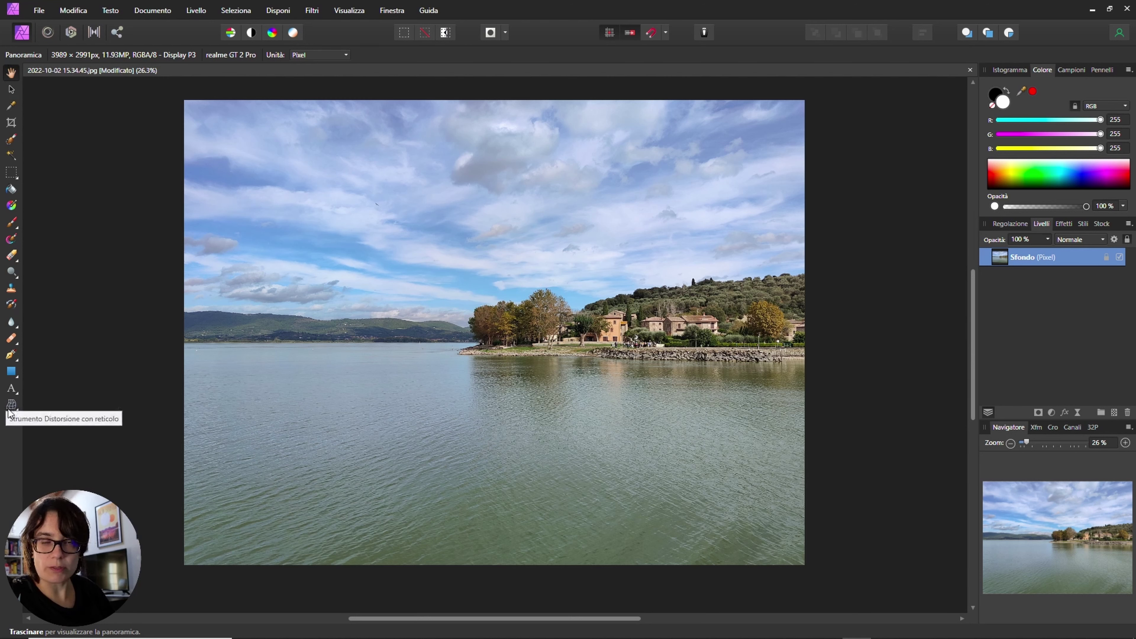
Start a new artistic text layer in the sky above the lake
{"action": "left_click", "coordinate": [12, 388]}
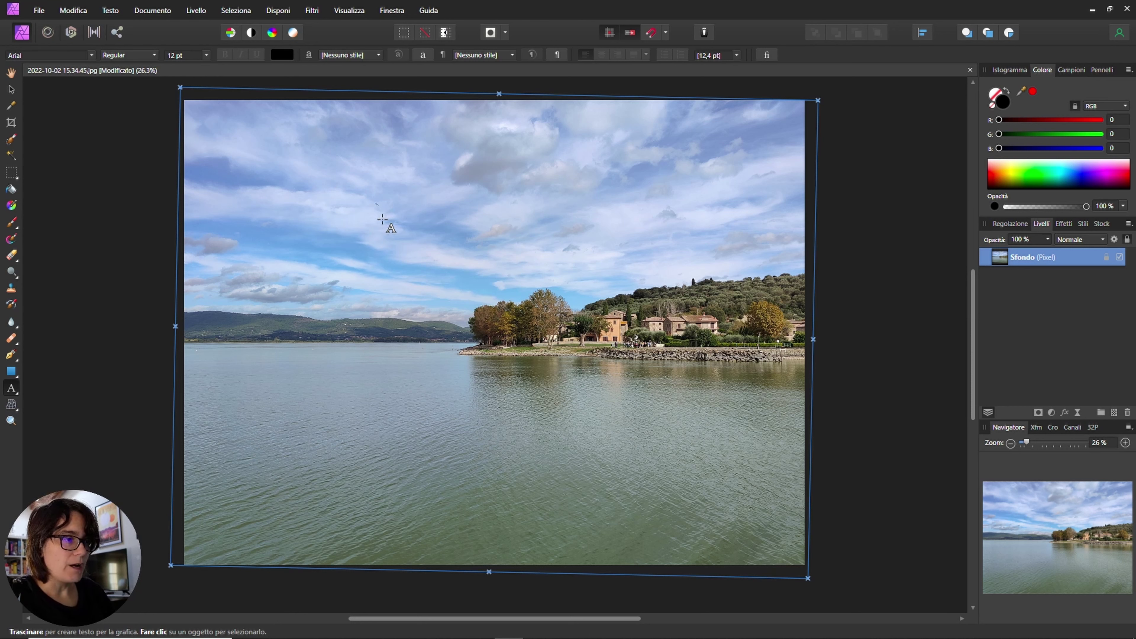
{"action": "left_click", "coordinate": [383, 219]}
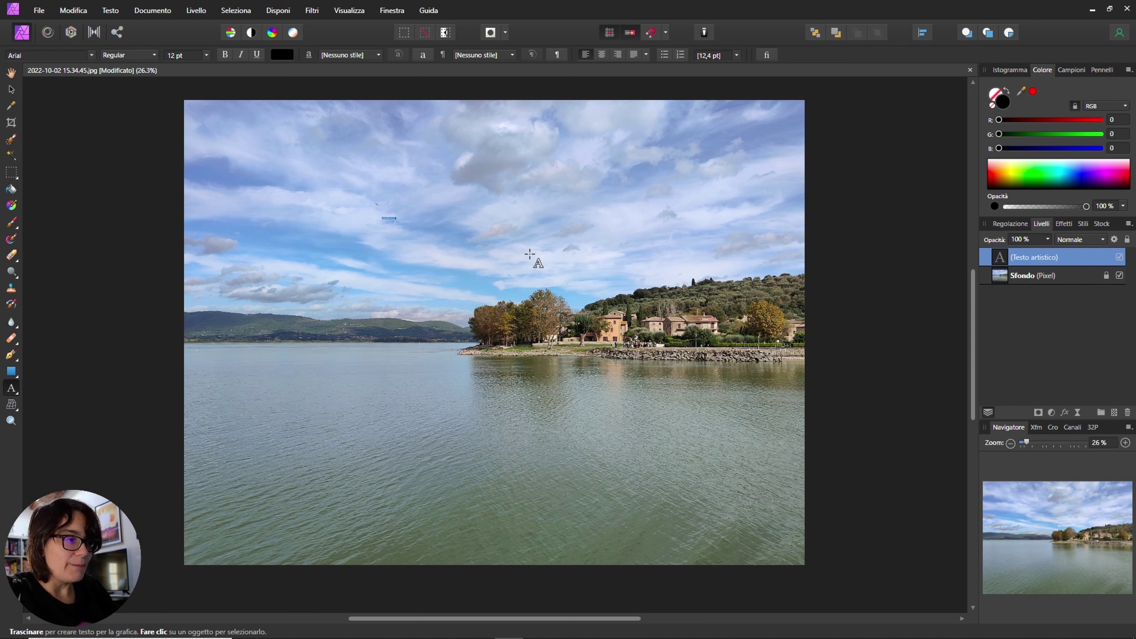
Delete the stray 'f' so the title reads 'Buone vacanze', scaled up to 250,3 pt
{"action": "key", "text": "Escape"}
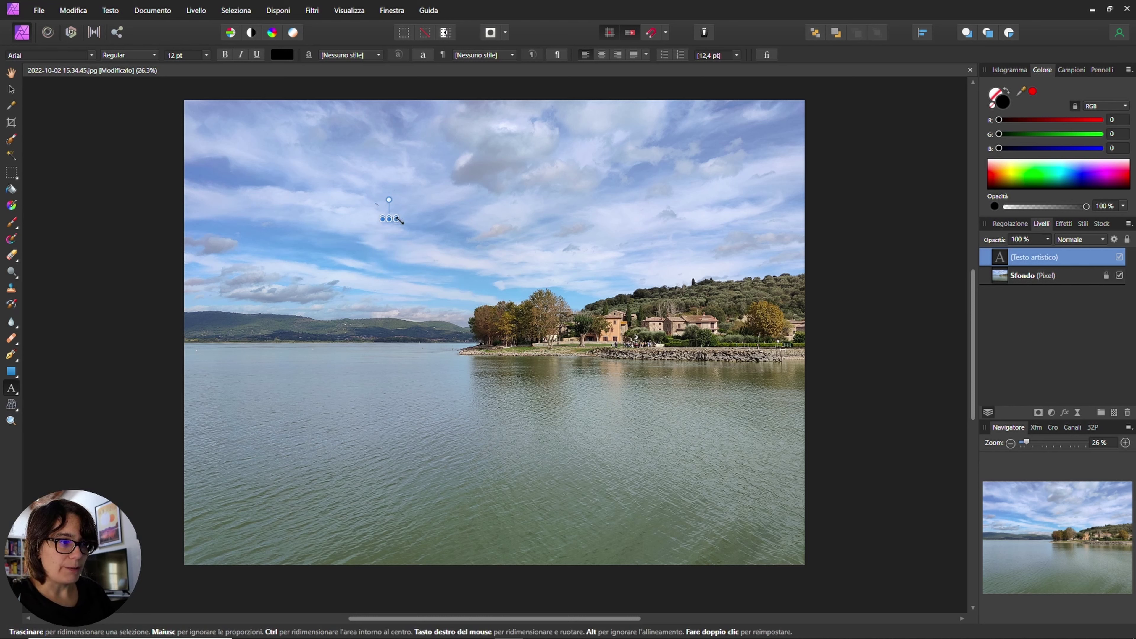
{"action": "left_click_drag", "start_coordinate": [398, 219], "coordinate": [624, 242]}
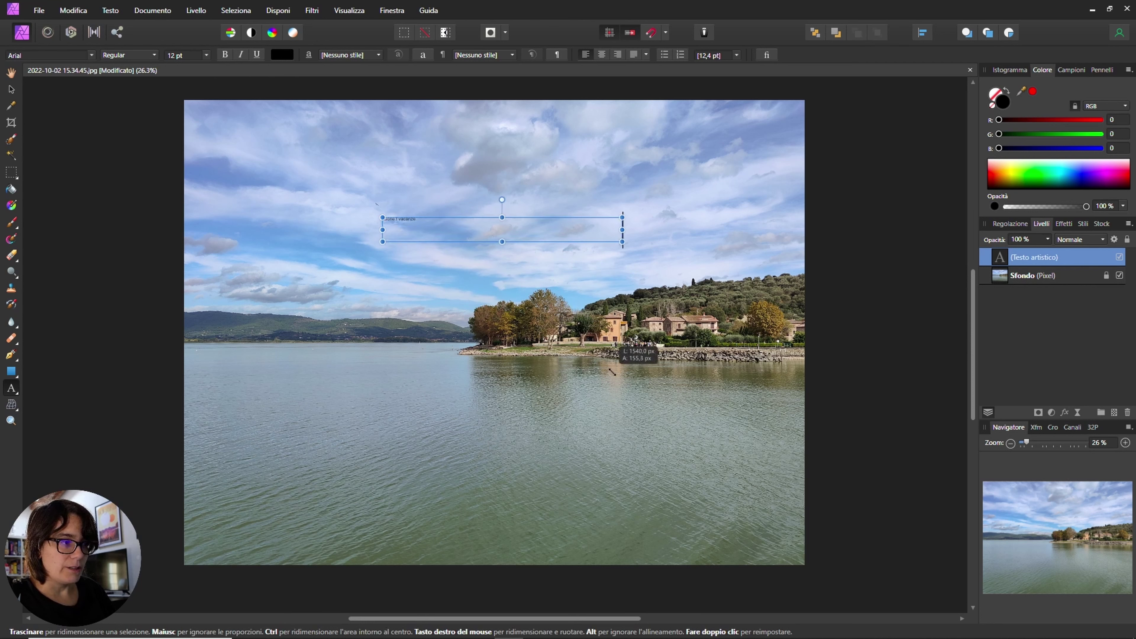
{"action": "left_click", "coordinate": [503, 230]}
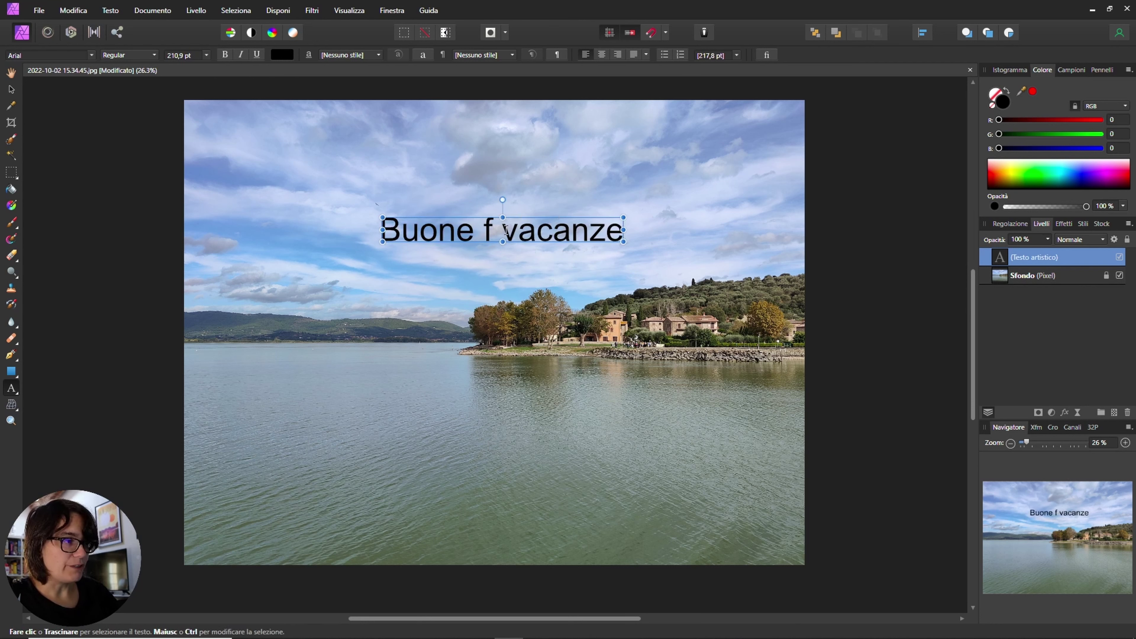
{"action": "key", "text": "BackSpace"}
{"action": "key", "text": "BackSpace"}
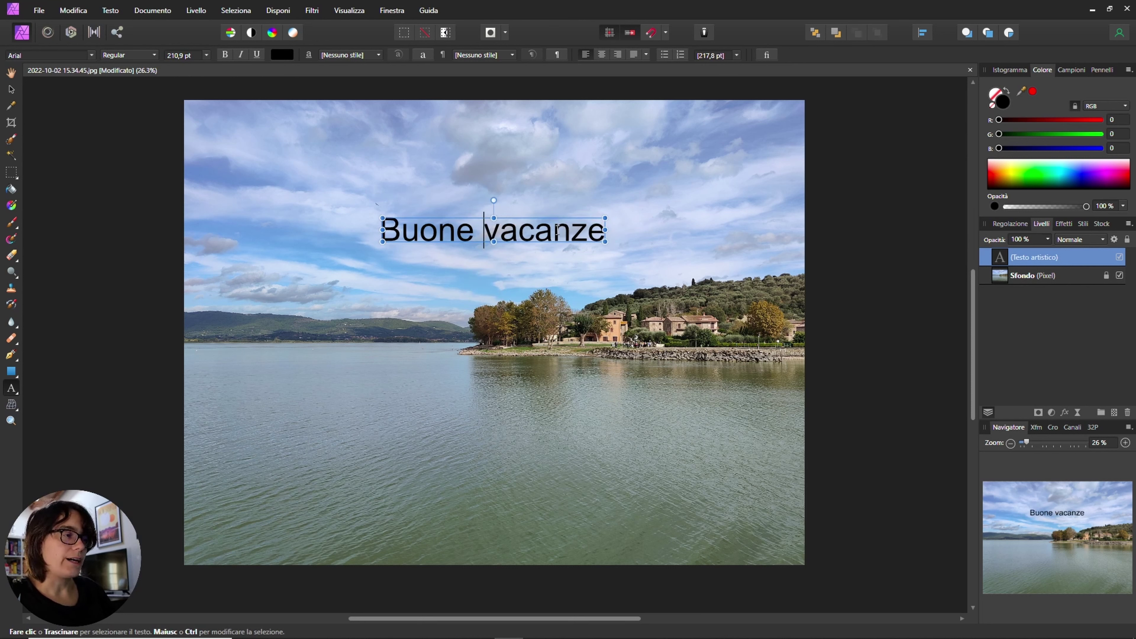
{"action": "left_click_drag", "start_coordinate": [605, 242], "coordinate": [646, 245]}
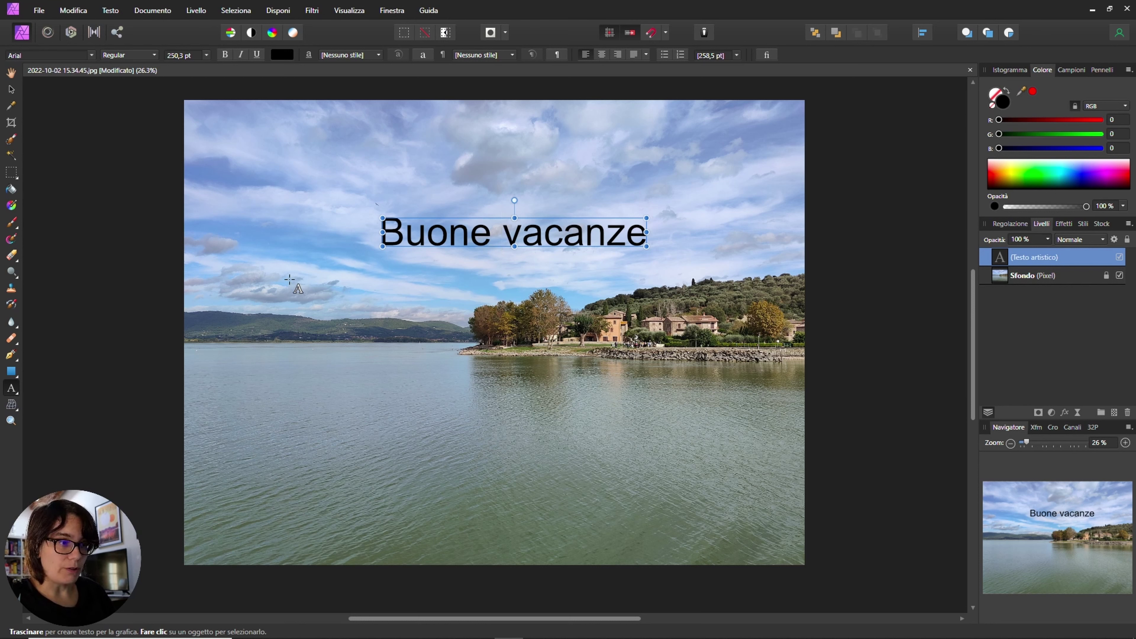
Drag out a 578 pt text object below the title and type 'sul lago'
{"action": "mouse_move", "coordinate": [290, 280]}
{"action": "left_mouse_down"}
{"action": "mouse_move", "coordinate": [369, 340]}
{"action": "mouse_move", "coordinate": [393, 392]}
{"action": "mouse_move", "coordinate": [376, 353]}
{"action": "left_mouse_up"}
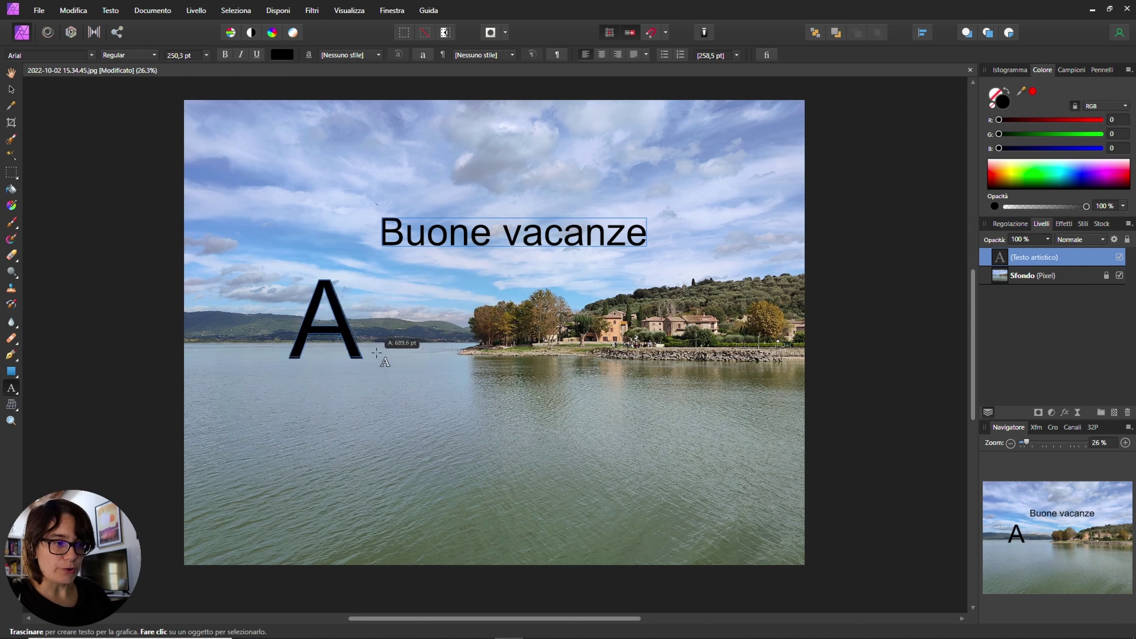
{"action": "left_click_drag", "start_coordinate": [376, 353], "coordinate": [366, 344]}
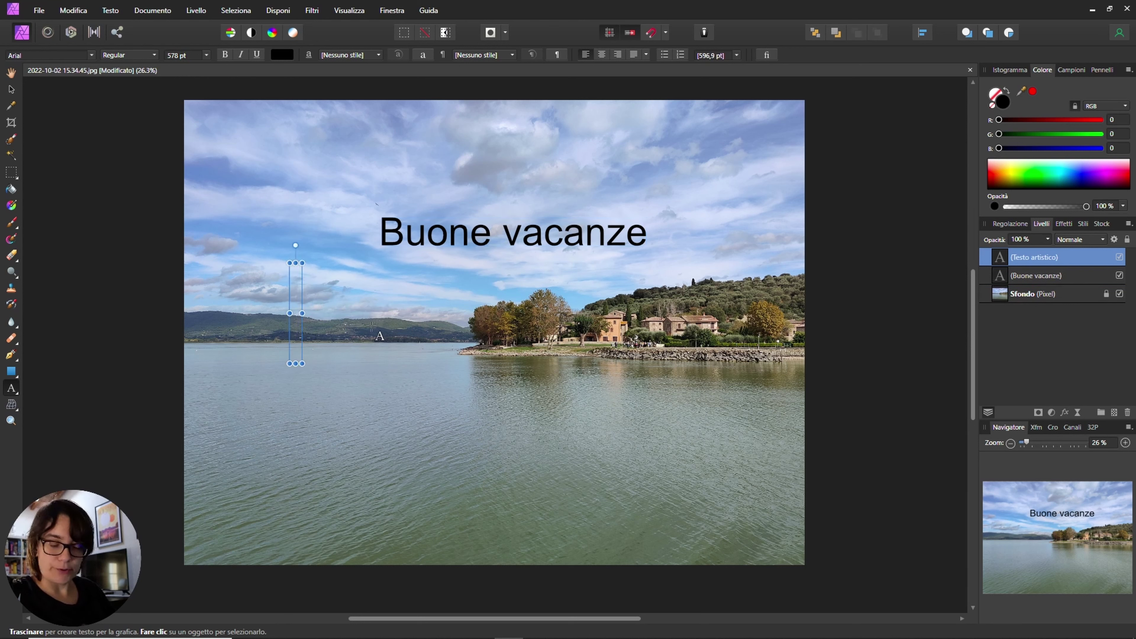
{"action": "type", "text": "sul"}
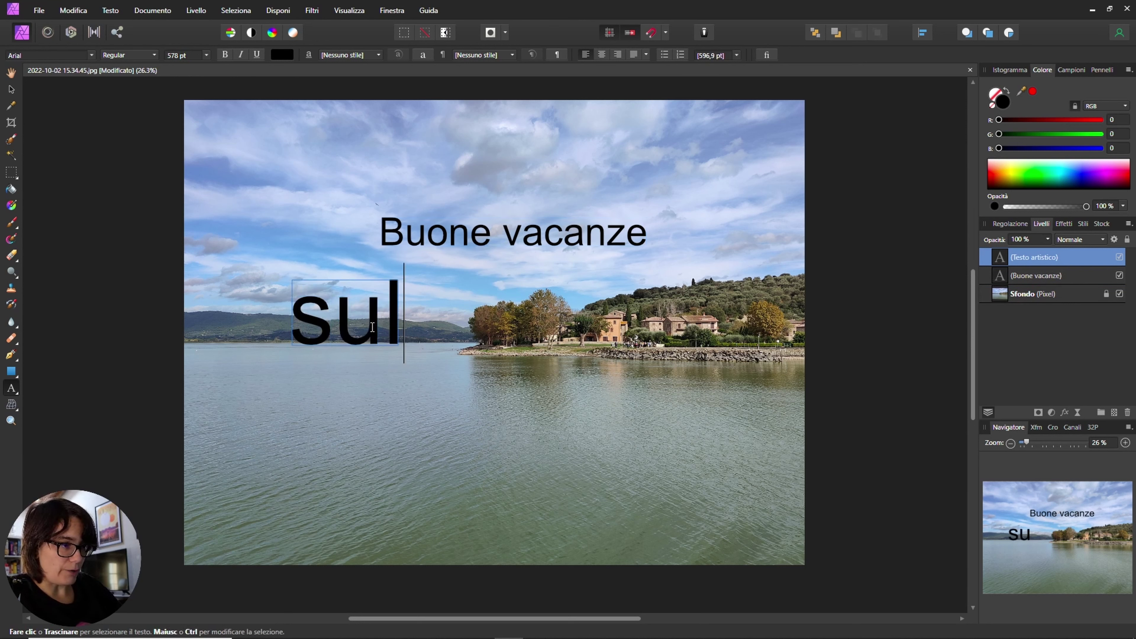
{"action": "type", "text": " lago"}
{"action": "key", "text": "Escape"}
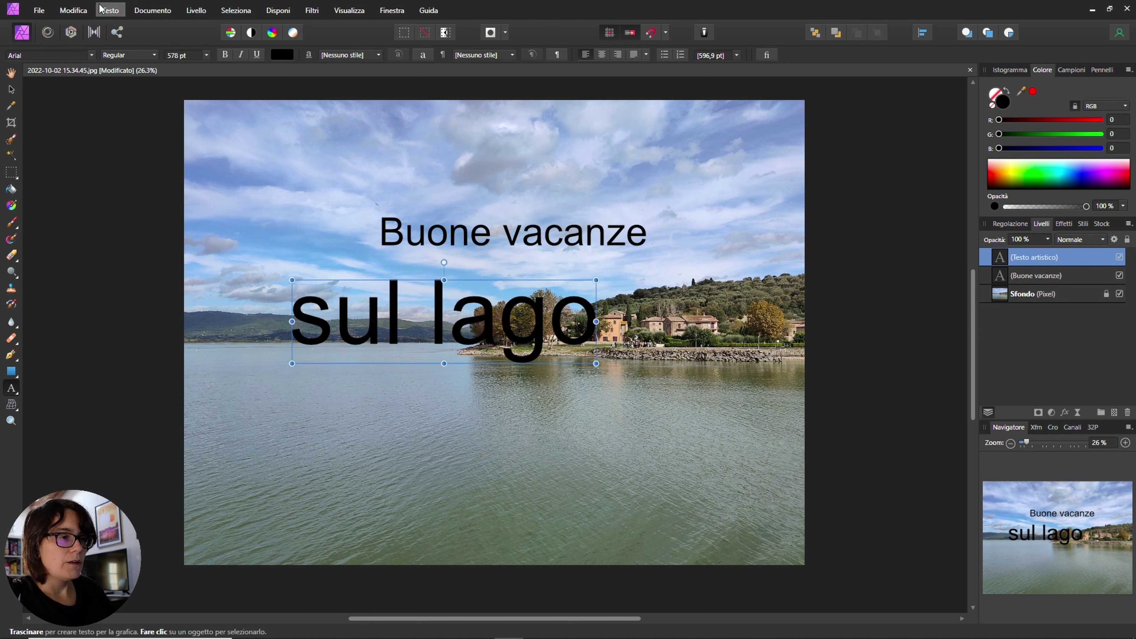
{"action": "left_click", "coordinate": [12, 89]}
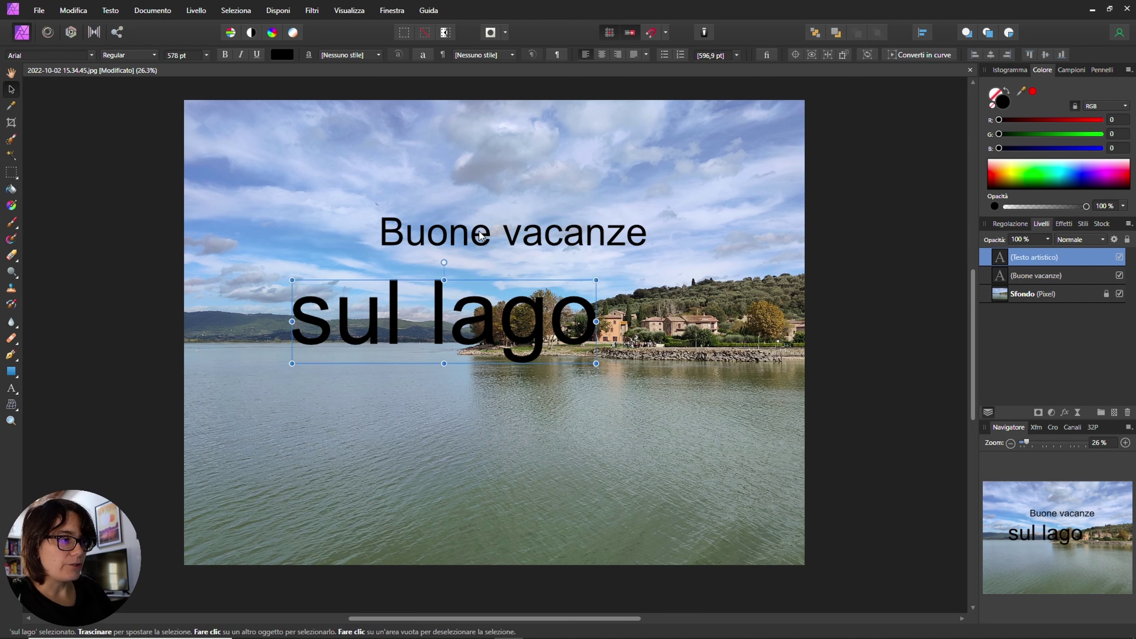
Move 'Buone vacanze' to the upper left with 'sul lago' directly under it
{"action": "left_click_drag", "start_coordinate": [479, 235], "coordinate": [332, 159]}
{"action": "mouse_move", "coordinate": [465, 325]}
{"action": "left_mouse_down"}
{"action": "mouse_move", "coordinate": [495, 267]}
{"action": "mouse_move", "coordinate": [537, 246]}
{"action": "left_mouse_up"}
{"action": "left_click", "coordinate": [358, 156]}
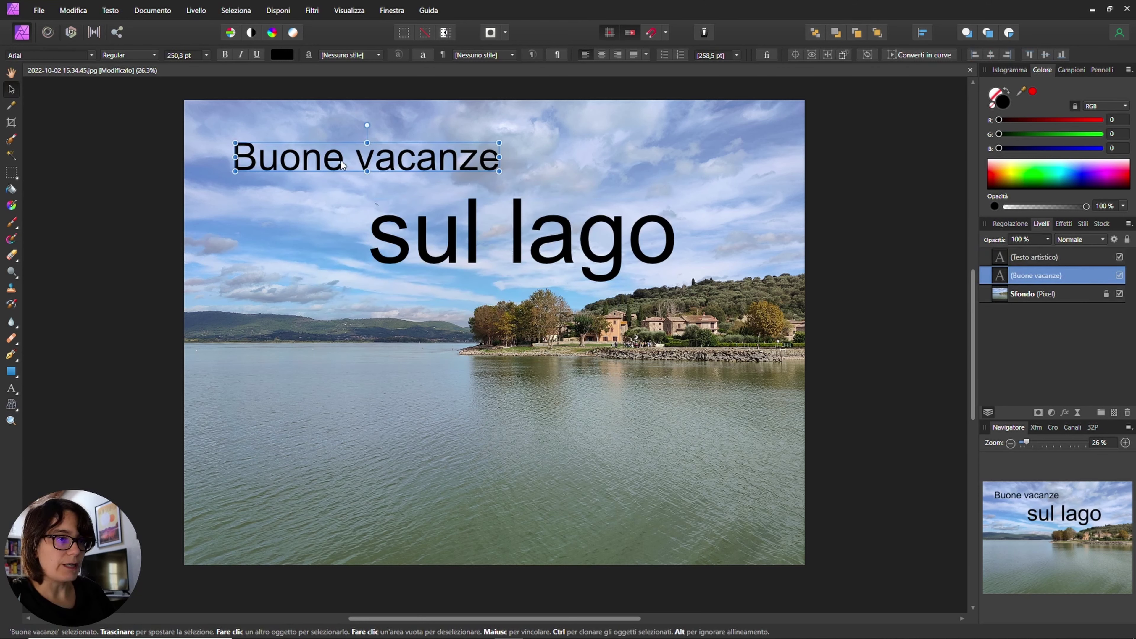
{"action": "left_click_drag", "start_coordinate": [313, 157], "coordinate": [445, 155]}
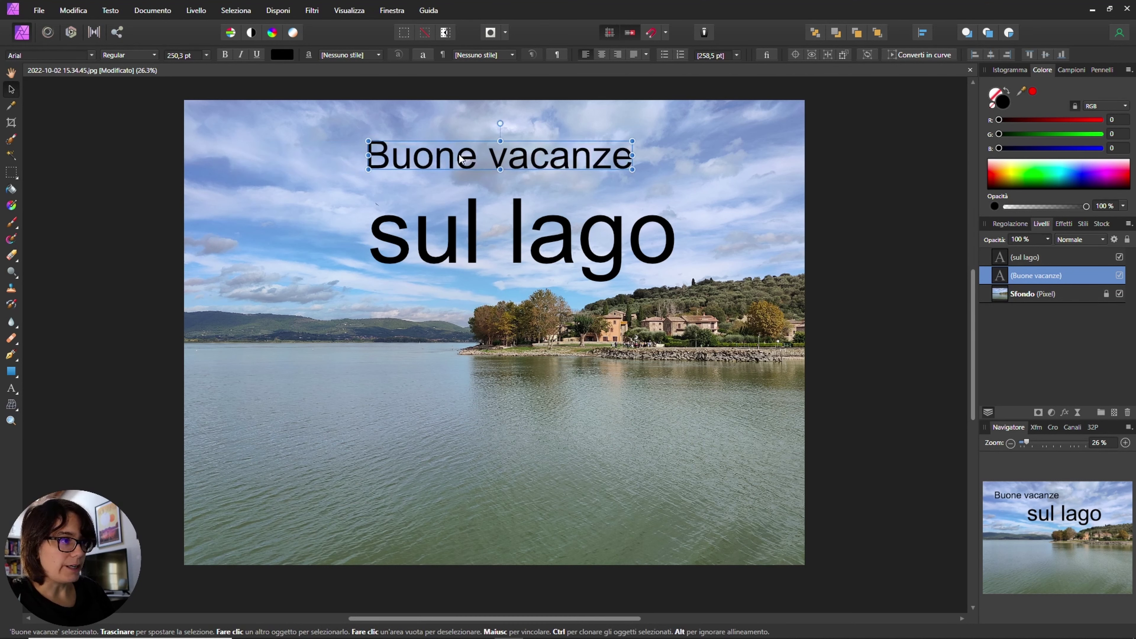
{"action": "mouse_move", "coordinate": [488, 254]}
{"action": "left_mouse_down"}
{"action": "mouse_move", "coordinate": [454, 299]}
{"action": "mouse_move", "coordinate": [493, 380]}
{"action": "left_mouse_up"}
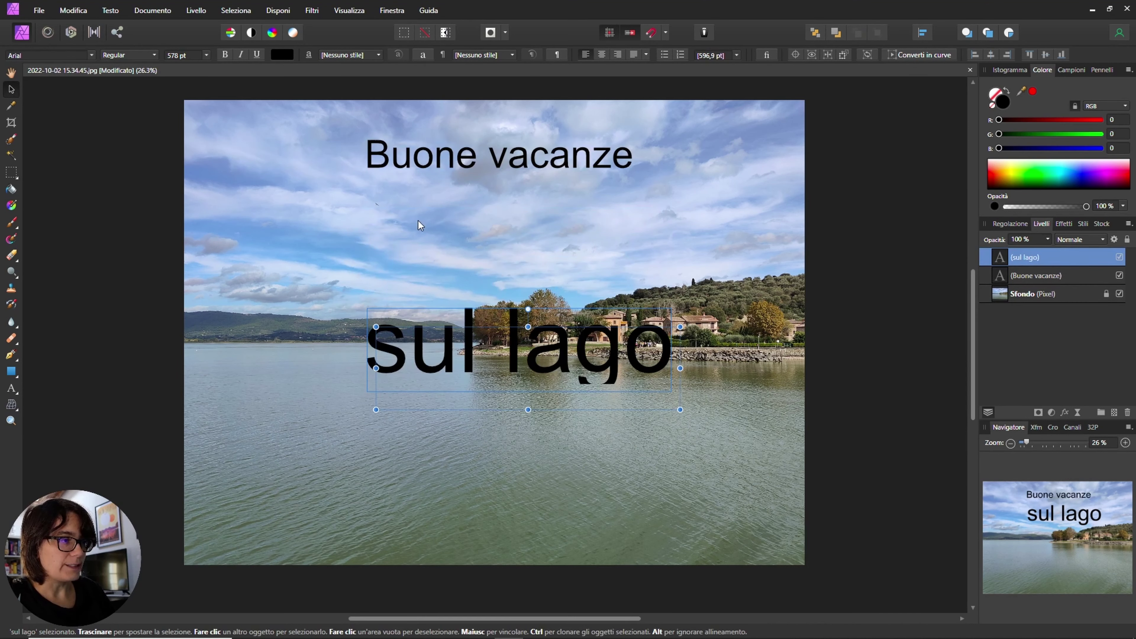
{"action": "key", "text": "ctrl+z"}
{"action": "key", "text": "ctrl+z"}
{"action": "left_click_drag", "start_coordinate": [406, 163], "coordinate": [264, 159]}
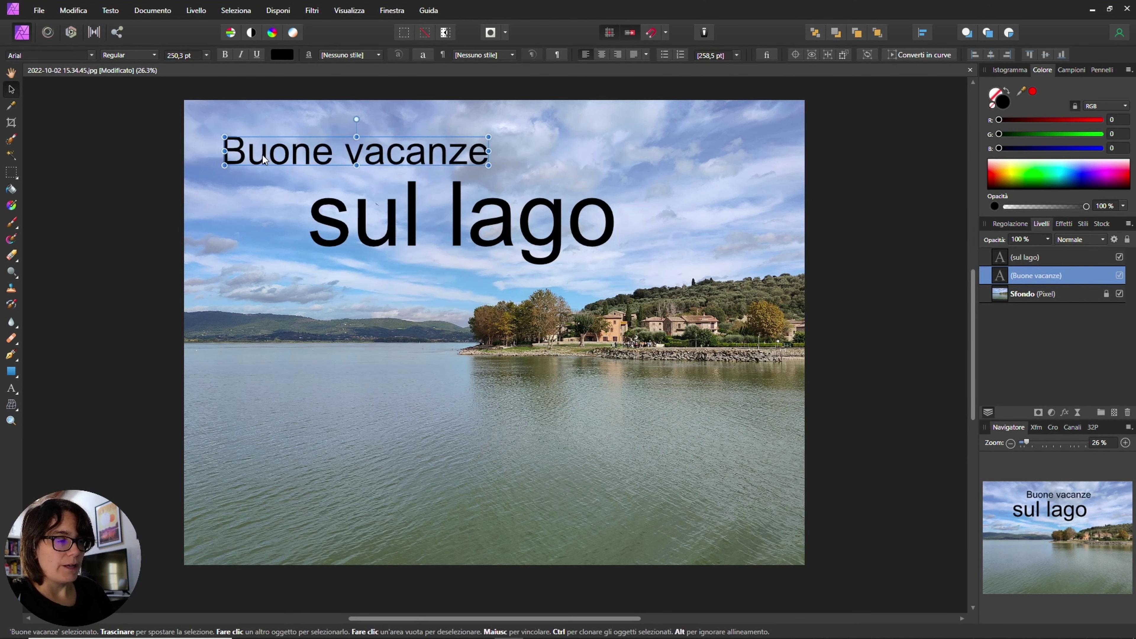
{"action": "left_click_drag", "start_coordinate": [344, 218], "coordinate": [275, 214]}
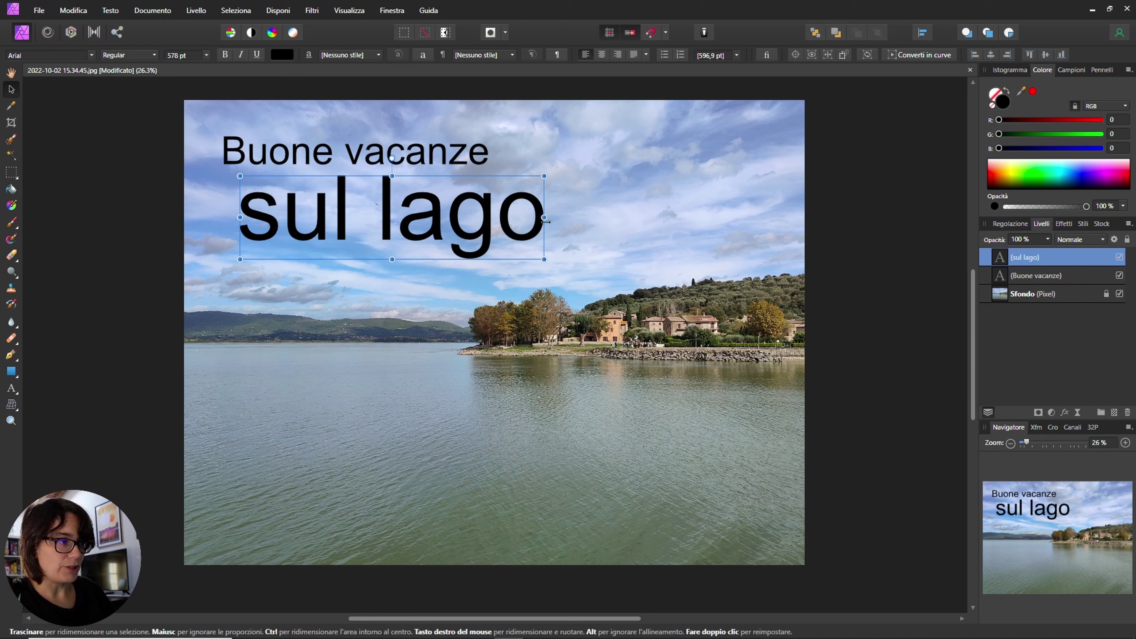
Resize 'sul lago' to 536,8 pt so it fits beneath the title
{"action": "mouse_move", "coordinate": [544, 221]}
{"action": "left_mouse_down"}
{"action": "mouse_move", "coordinate": [397, 236]}
{"action": "mouse_move", "coordinate": [382, 259]}
{"action": "mouse_move", "coordinate": [577, 263]}
{"action": "mouse_move", "coordinate": [343, 265]}
{"action": "mouse_move", "coordinate": [573, 261]}
{"action": "mouse_move", "coordinate": [383, 254]}
{"action": "mouse_move", "coordinate": [480, 217]}
{"action": "mouse_move", "coordinate": [428, 216]}
{"action": "mouse_move", "coordinate": [438, 216]}
{"action": "left_mouse_up"}
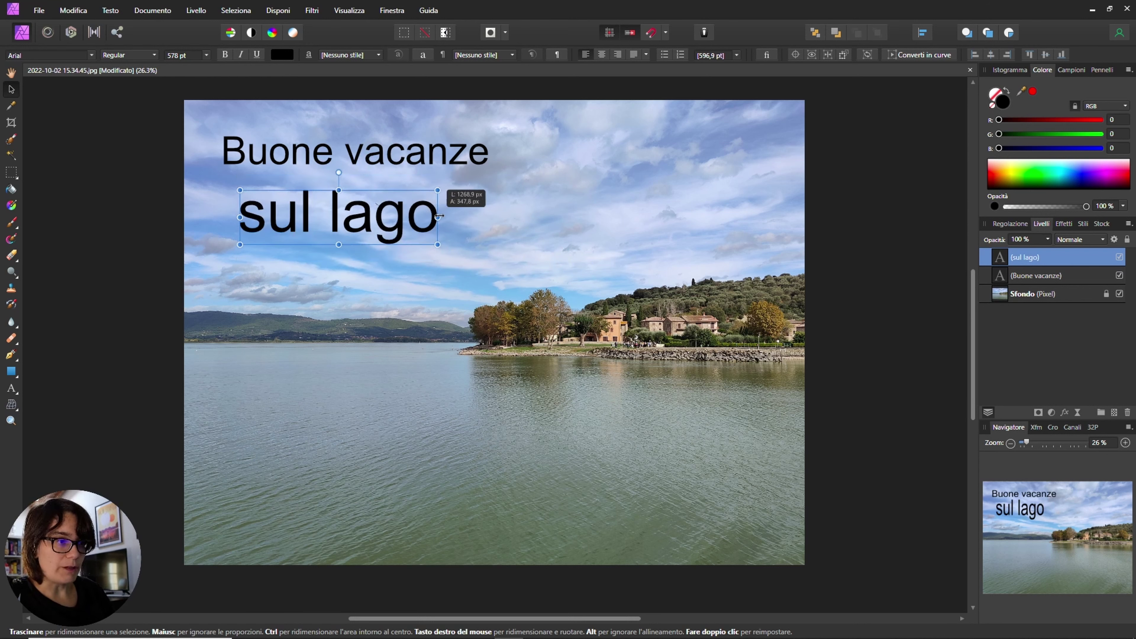
{"action": "mouse_move", "coordinate": [438, 217]}
{"action": "left_mouse_down"}
{"action": "mouse_move", "coordinate": [573, 218]}
{"action": "mouse_move", "coordinate": [589, 243]}
{"action": "mouse_move", "coordinate": [387, 236]}
{"action": "mouse_move", "coordinate": [630, 242]}
{"action": "mouse_move", "coordinate": [426, 246]}
{"action": "mouse_move", "coordinate": [531, 257]}
{"action": "mouse_move", "coordinate": [500, 249]}
{"action": "mouse_move", "coordinate": [599, 338]}
{"action": "mouse_move", "coordinate": [454, 255]}
{"action": "mouse_move", "coordinate": [606, 290]}
{"action": "mouse_move", "coordinate": [516, 273]}
{"action": "left_mouse_up"}
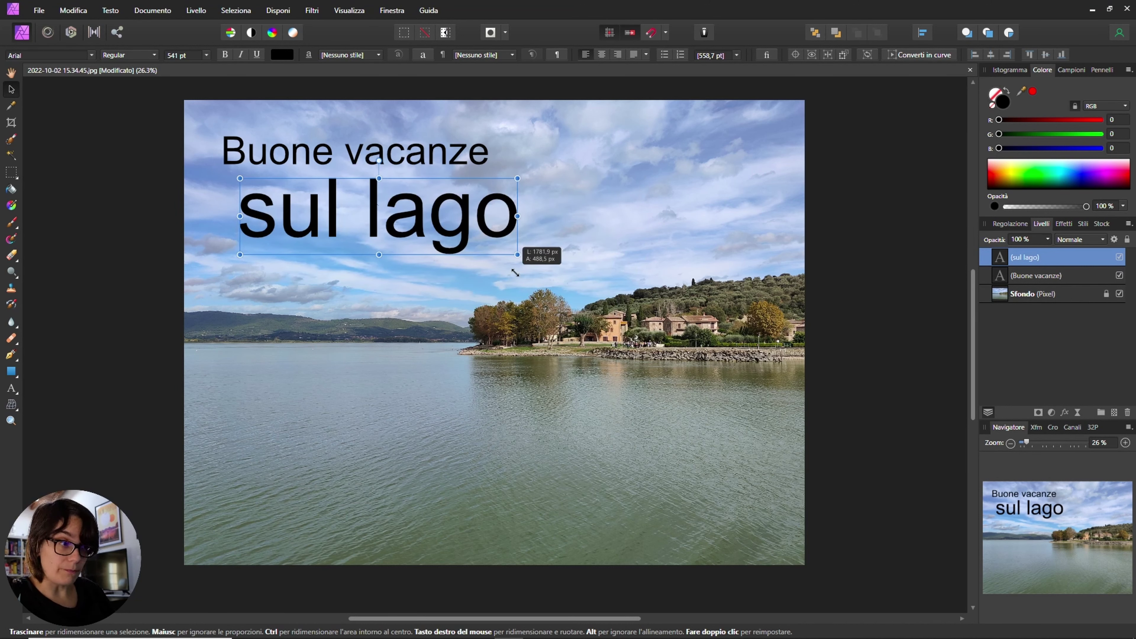
{"action": "mouse_move", "coordinate": [516, 272]}
{"action": "left_mouse_down"}
{"action": "mouse_move", "coordinate": [481, 251]}
{"action": "mouse_move", "coordinate": [470, 263]}
{"action": "mouse_move", "coordinate": [556, 210]}
{"action": "mouse_move", "coordinate": [486, 259]}
{"action": "mouse_move", "coordinate": [483, 248]}
{"action": "mouse_move", "coordinate": [528, 264]}
{"action": "mouse_move", "coordinate": [626, 269]}
{"action": "mouse_move", "coordinate": [440, 202]}
{"action": "mouse_move", "coordinate": [481, 313]}
{"action": "mouse_move", "coordinate": [528, 269]}
{"action": "mouse_move", "coordinate": [575, 268]}
{"action": "mouse_move", "coordinate": [568, 295]}
{"action": "mouse_move", "coordinate": [530, 255]}
{"action": "mouse_move", "coordinate": [438, 267]}
{"action": "mouse_move", "coordinate": [511, 302]}
{"action": "left_mouse_up"}
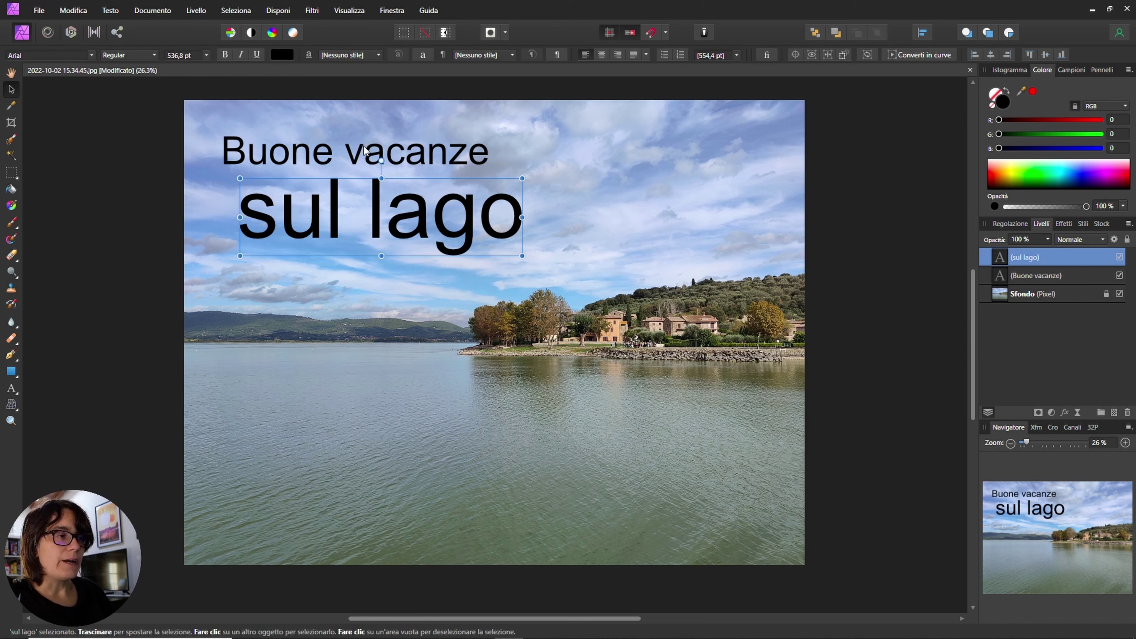
Switch the 'sul lago' text from Arial to the Arimo font
{"action": "left_click", "coordinate": [268, 163]}
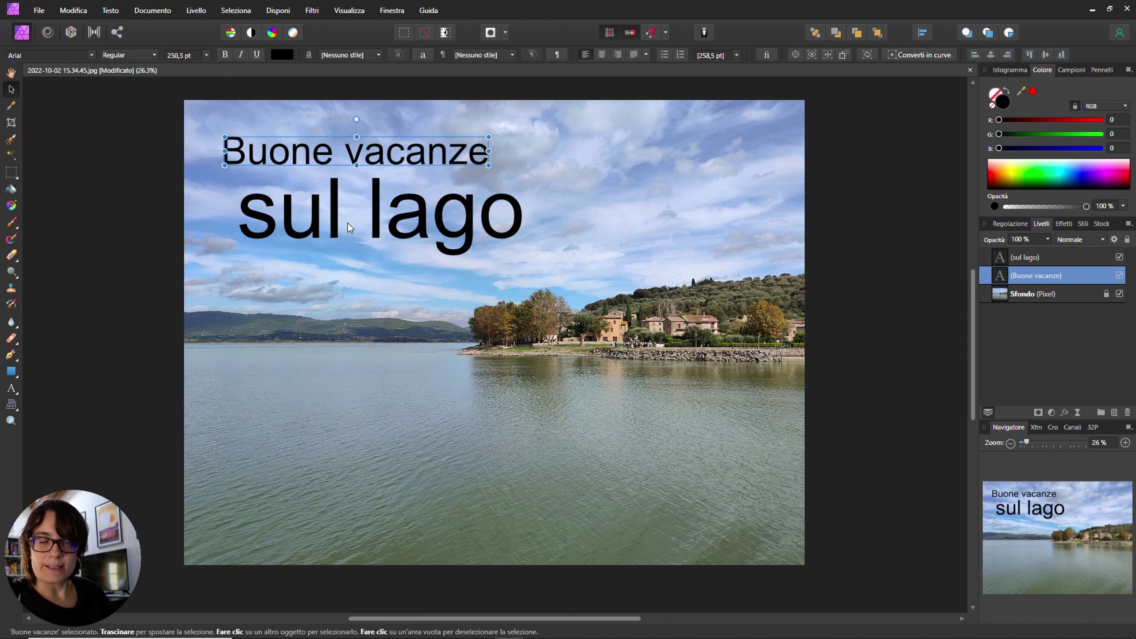
{"action": "left_click", "coordinate": [323, 210]}
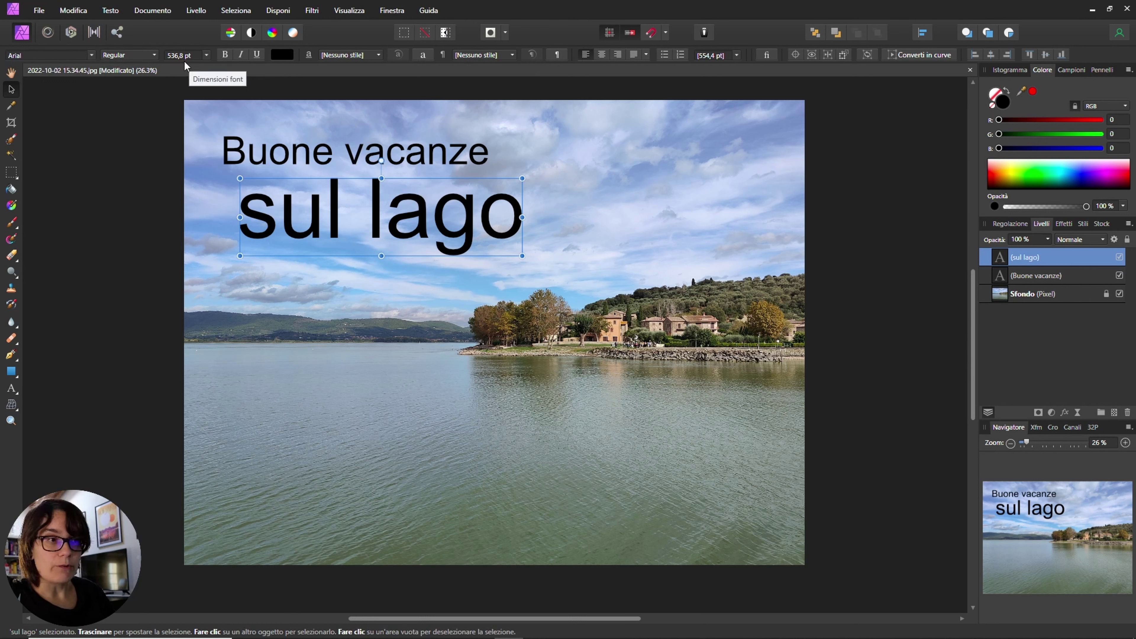
{"action": "left_click", "coordinate": [90, 55]}
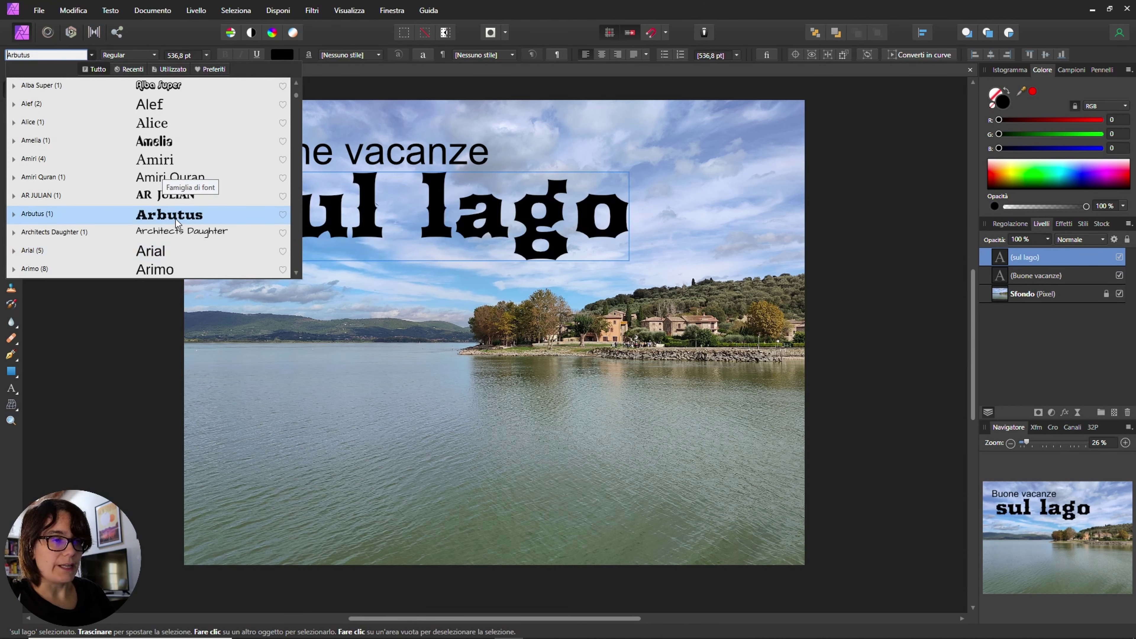
{"action": "scroll", "coordinate": [178, 240], "scroll_direction": "down", "scroll_amount": 1}
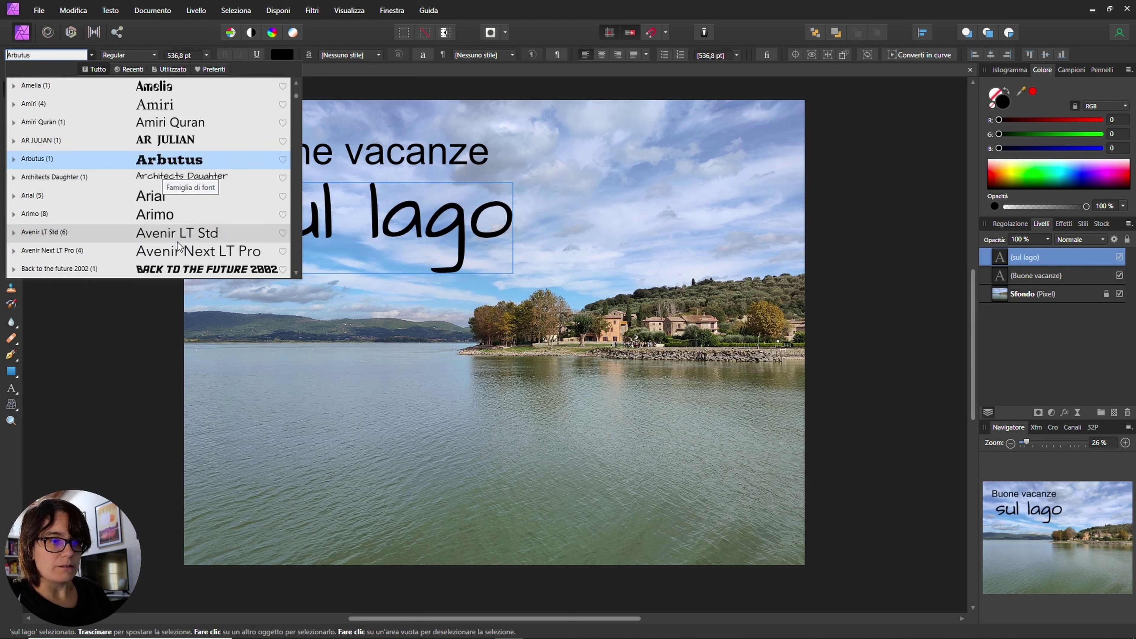
{"action": "left_click", "coordinate": [162, 214]}
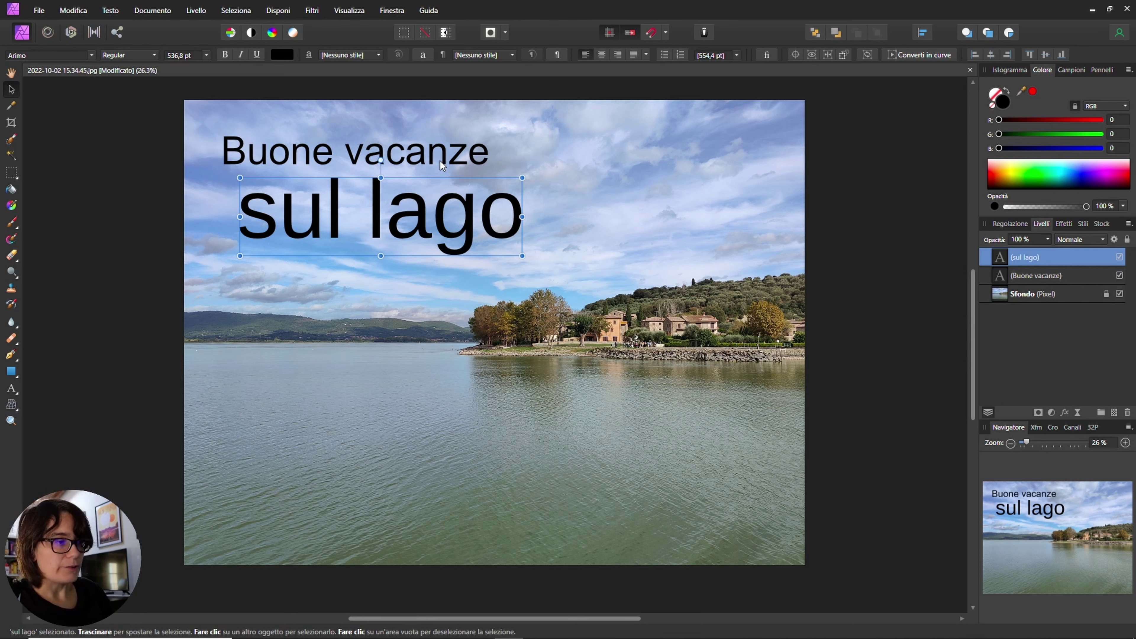
Try BaskervilleURWExtBol on 'Buone vacanze', keeping the Regular style
{"action": "left_click", "coordinate": [293, 162]}
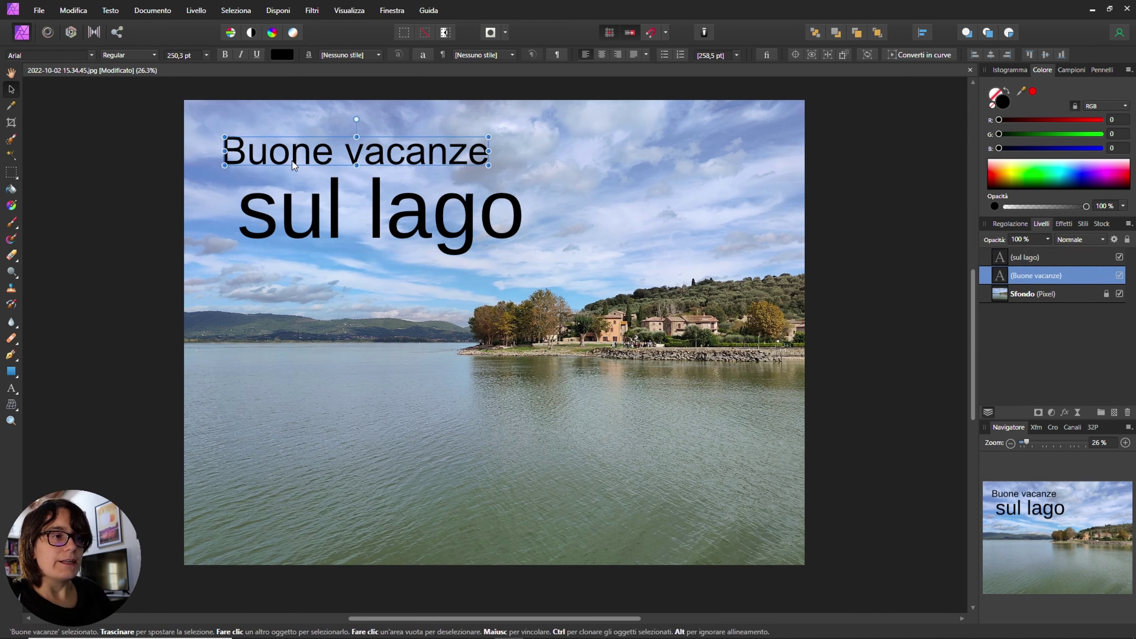
{"action": "left_click", "coordinate": [92, 54]}
{"action": "scroll", "coordinate": [116, 132], "scroll_direction": "down", "scroll_amount": 2}
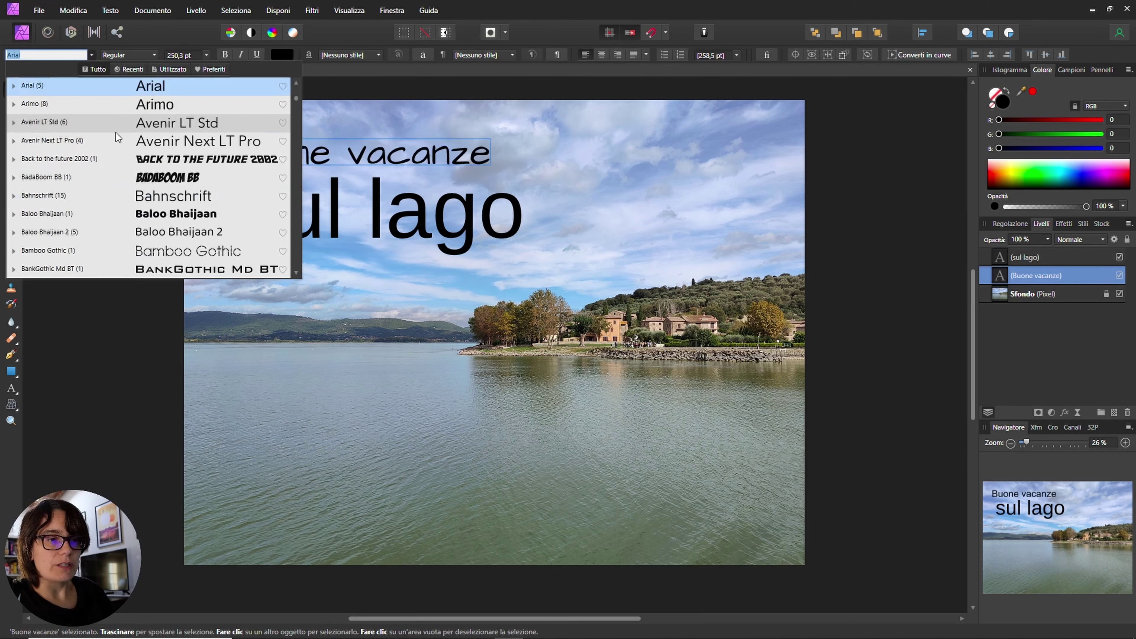
{"action": "scroll", "coordinate": [119, 169], "scroll_direction": "down", "scroll_amount": 3}
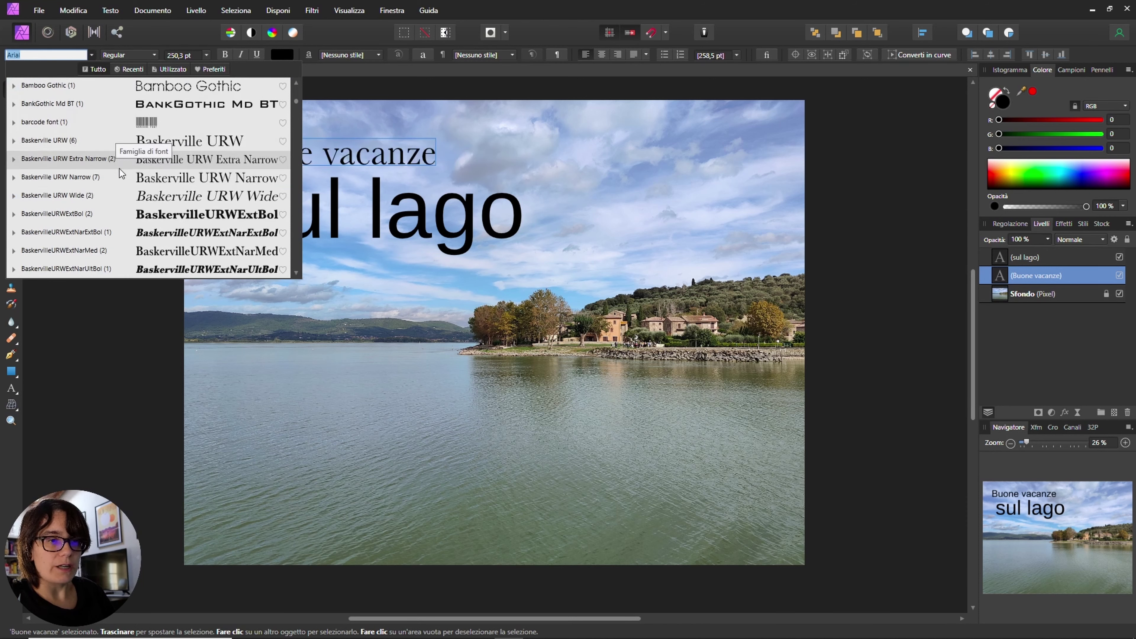
{"action": "left_click", "coordinate": [116, 217]}
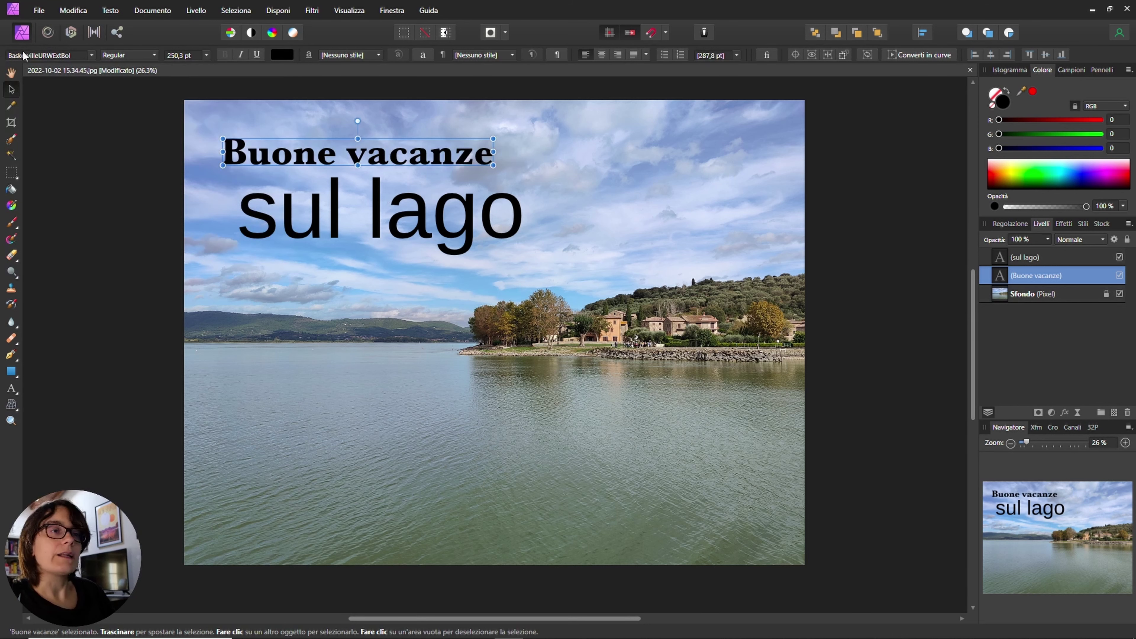
{"action": "left_click", "coordinate": [143, 57]}
{"action": "left_click", "coordinate": [143, 56]}
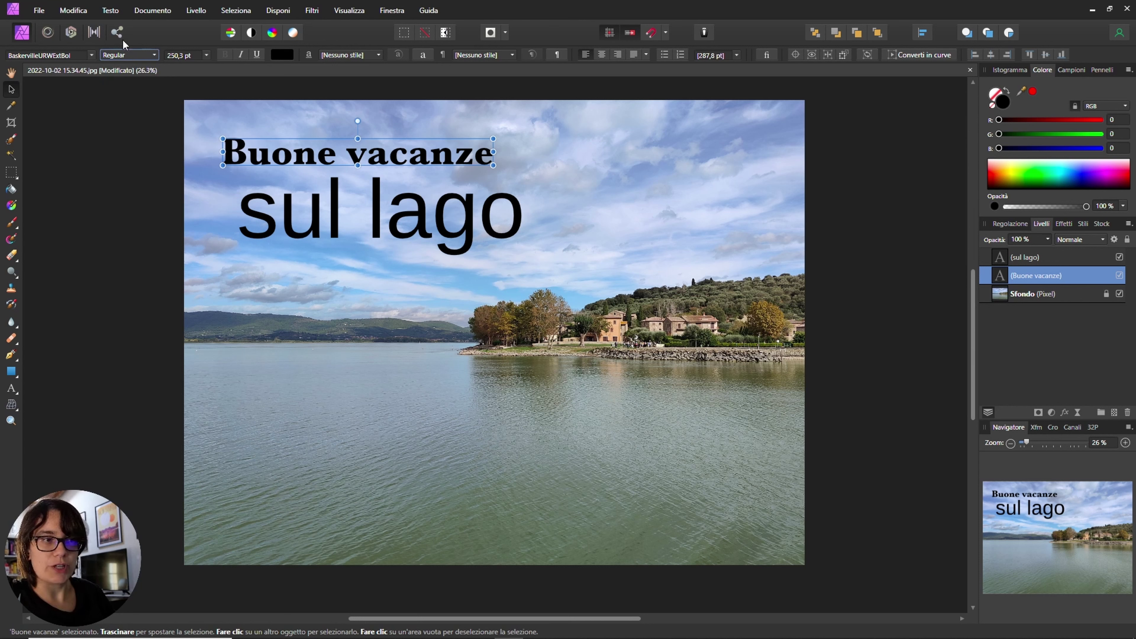
Set 'Buone vacanze' to Bebas Neue Bold and preview the result
{"action": "left_click", "coordinate": [92, 56]}
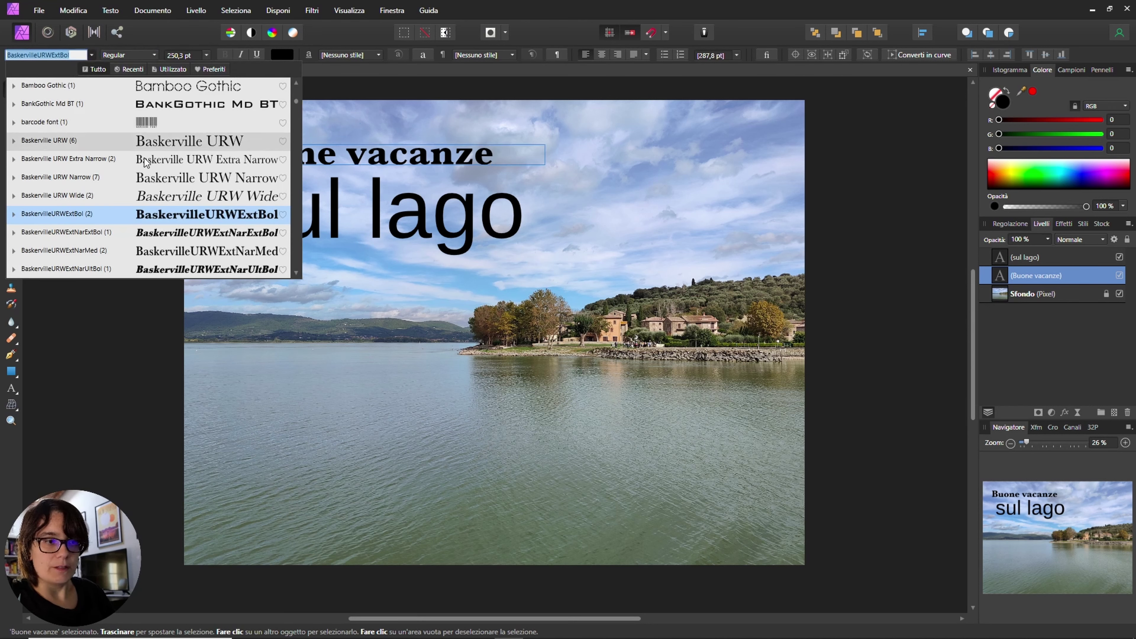
{"action": "scroll", "coordinate": [144, 162], "scroll_direction": "down", "scroll_amount": 2}
{"action": "scroll", "coordinate": [144, 163], "scroll_direction": "down", "scroll_amount": 2}
{"action": "scroll", "coordinate": [147, 170], "scroll_direction": "down", "scroll_amount": 1}
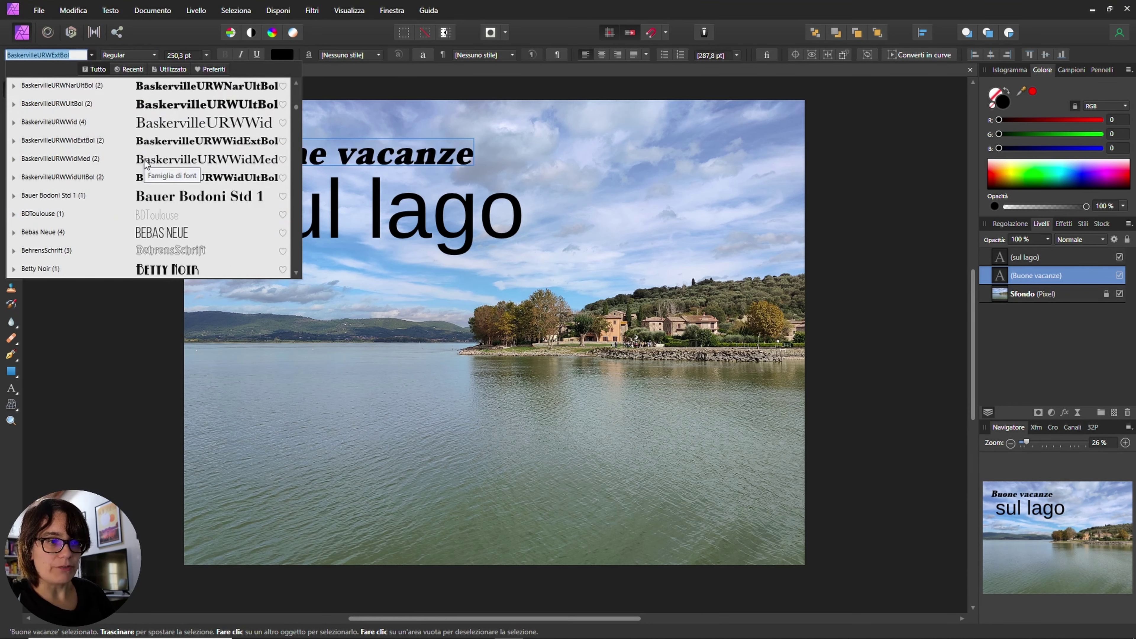
{"action": "left_click", "coordinate": [167, 230]}
{"action": "left_click", "coordinate": [122, 55]}
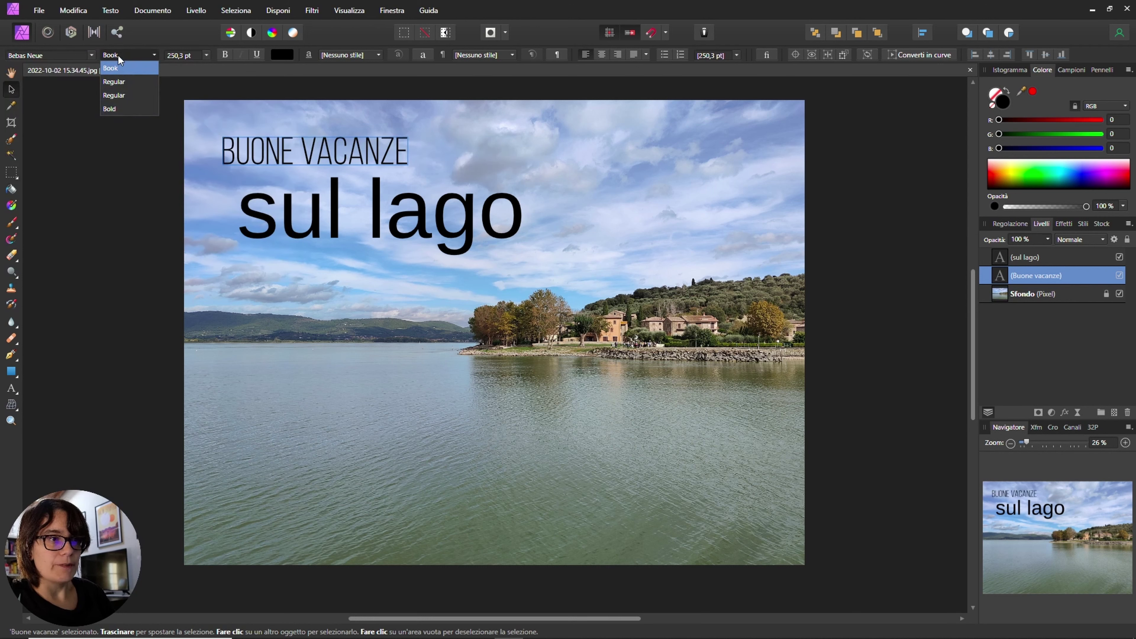
{"action": "left_click", "coordinate": [124, 107]}
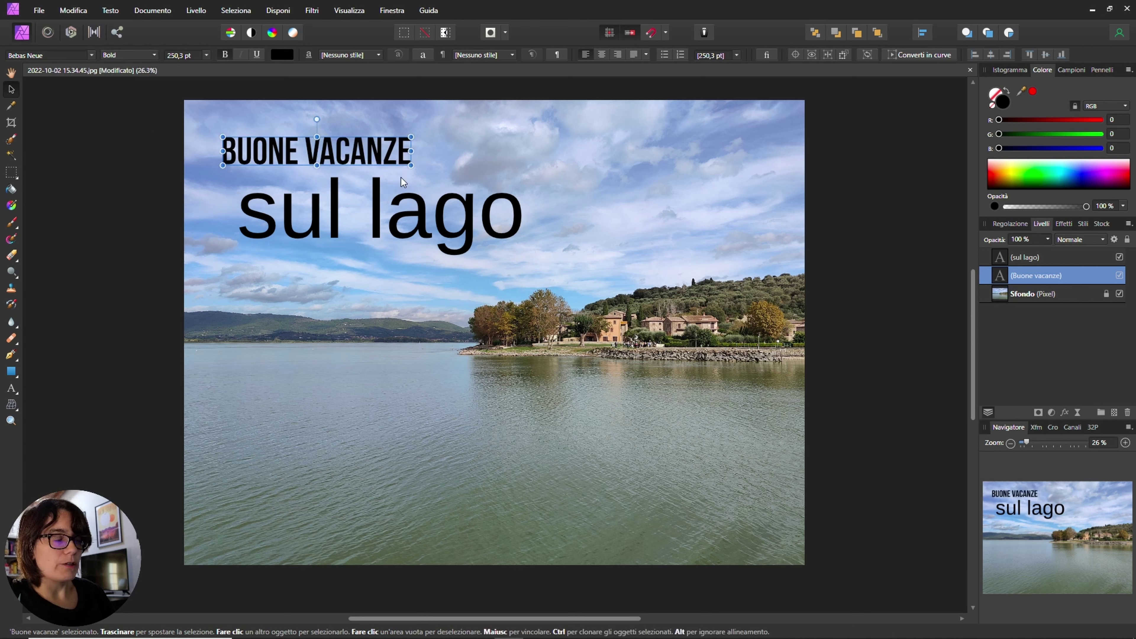
{"action": "left_click", "coordinate": [483, 156]}
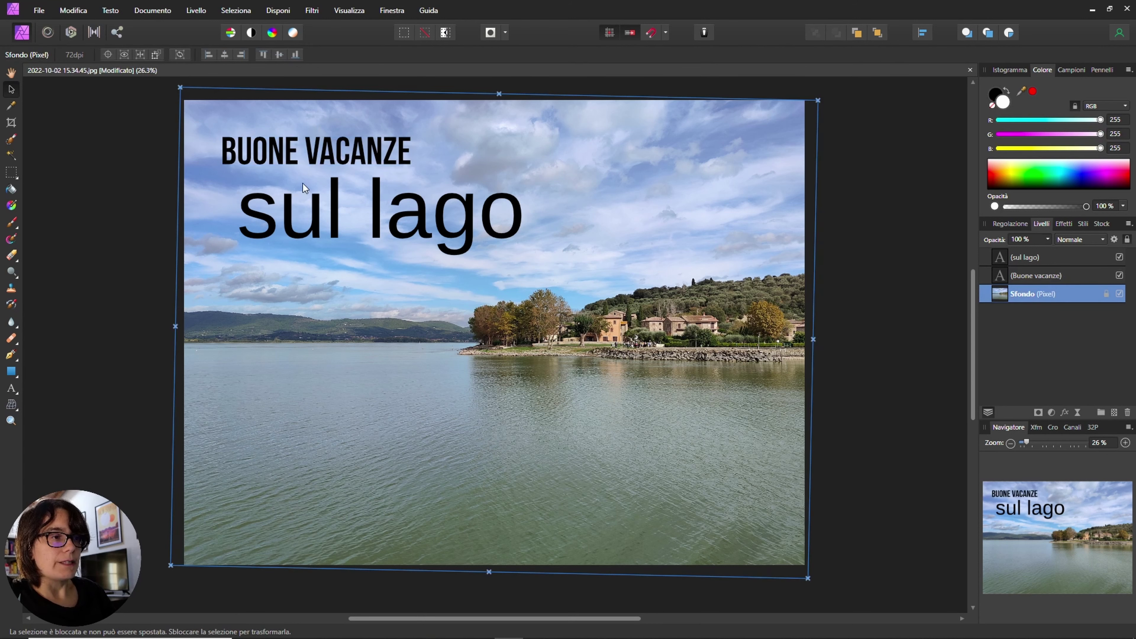
{"action": "left_click", "coordinate": [293, 155]}
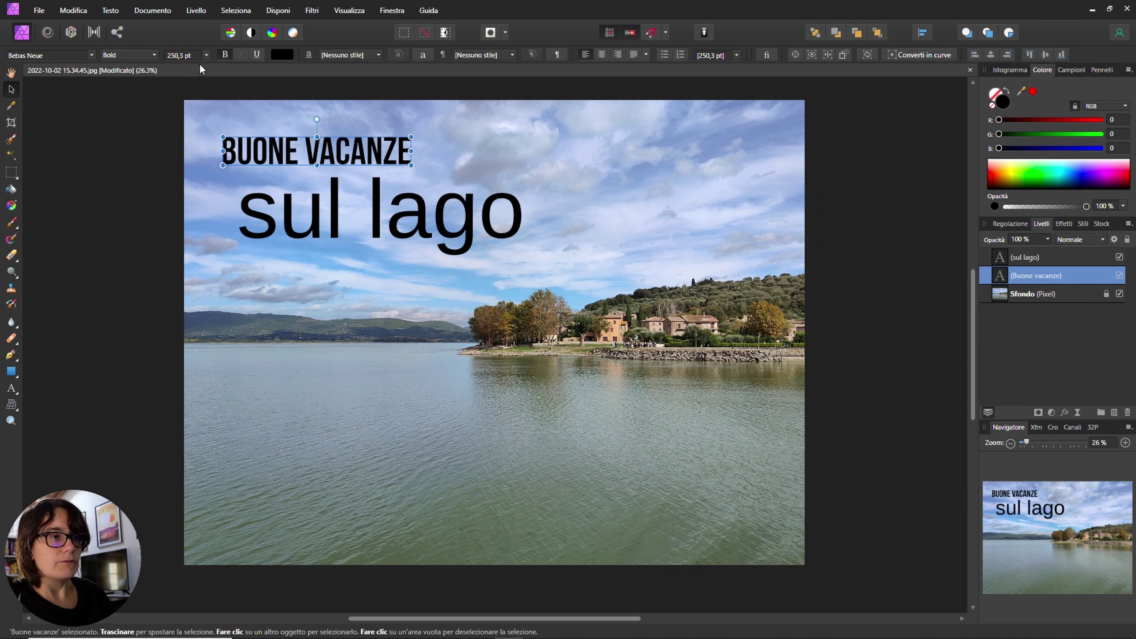
Set the Bebas Neue title to 350 pt and reposition 'sul lago' just under it
{"action": "left_click", "coordinate": [207, 54]}
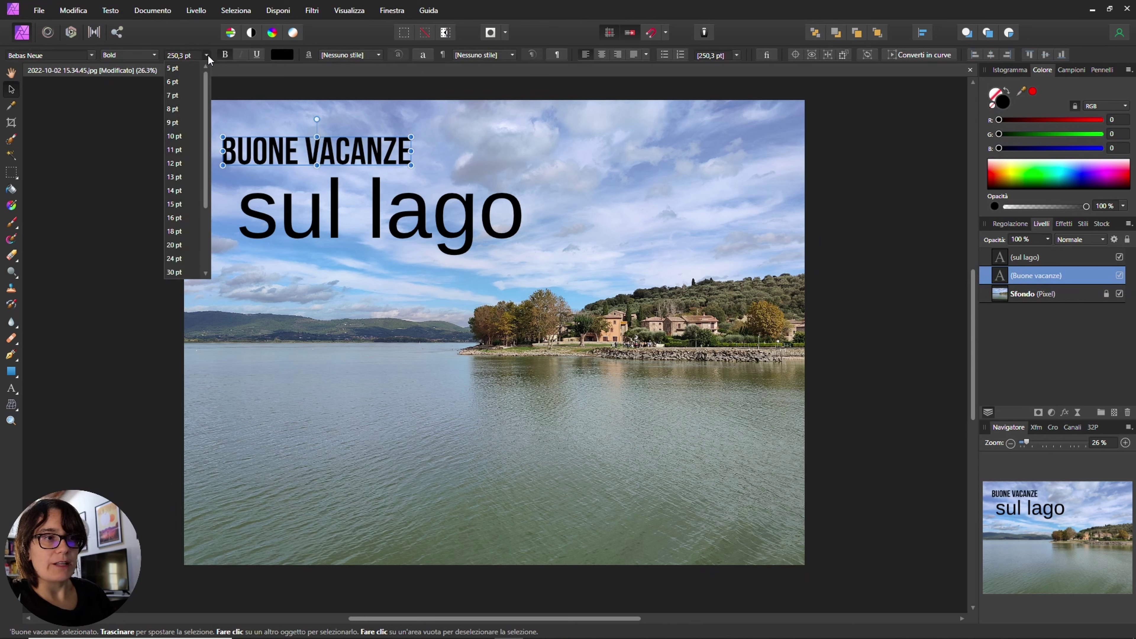
{"action": "left_click", "coordinate": [208, 54]}
{"action": "left_click", "coordinate": [207, 55]}
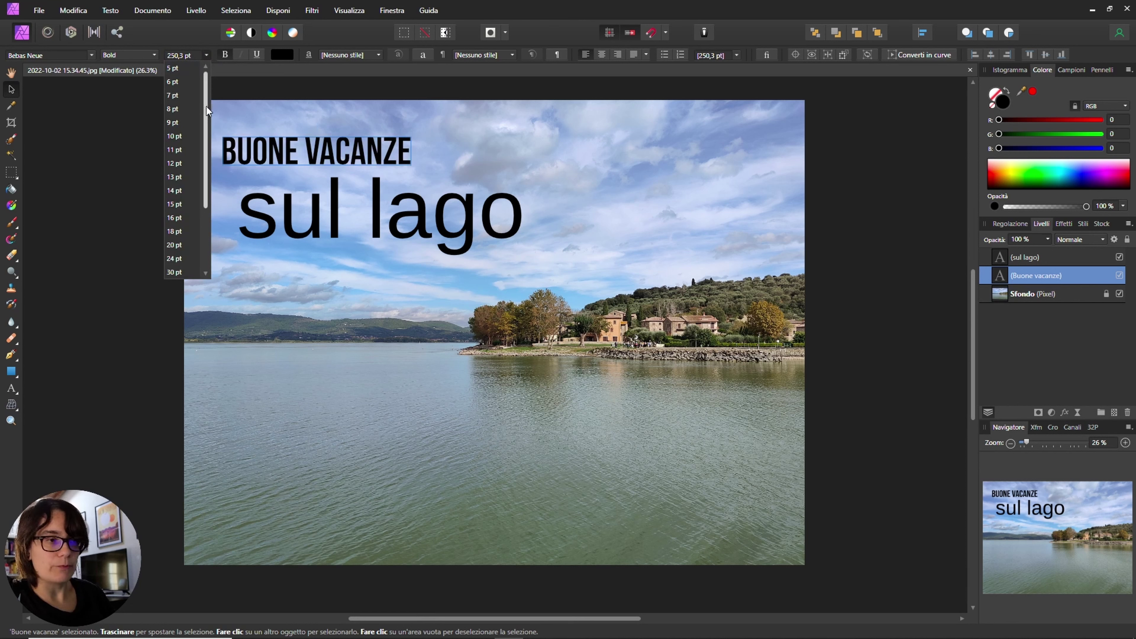
{"action": "left_click_drag", "start_coordinate": [205, 110], "coordinate": [207, 190]}
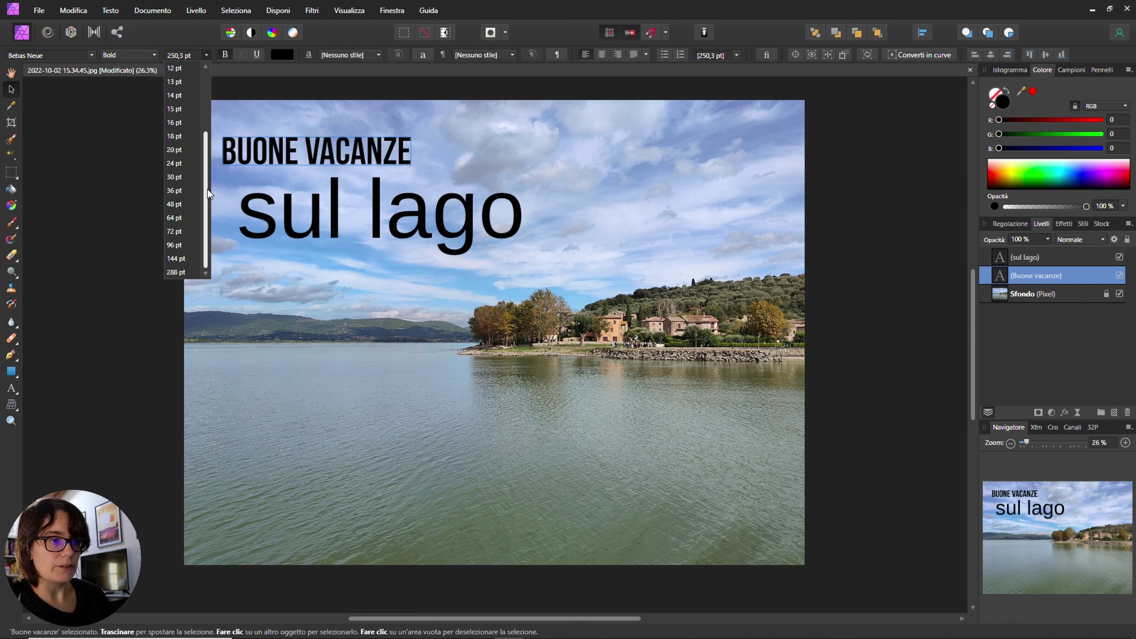
{"action": "left_click", "coordinate": [188, 271]}
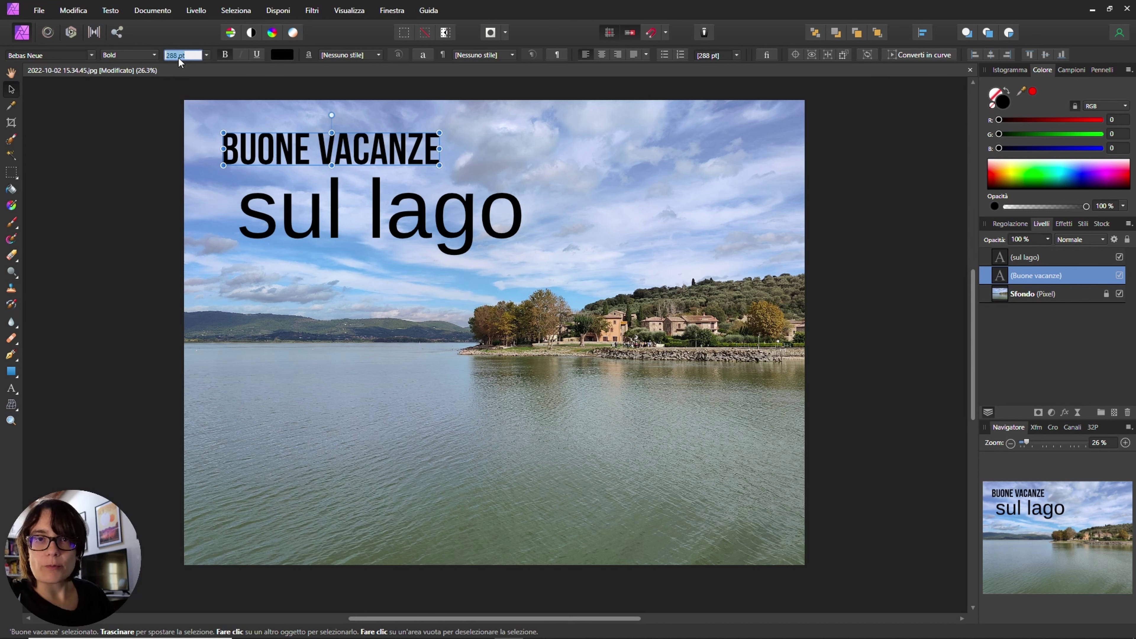
{"action": "type", "text": "350"}
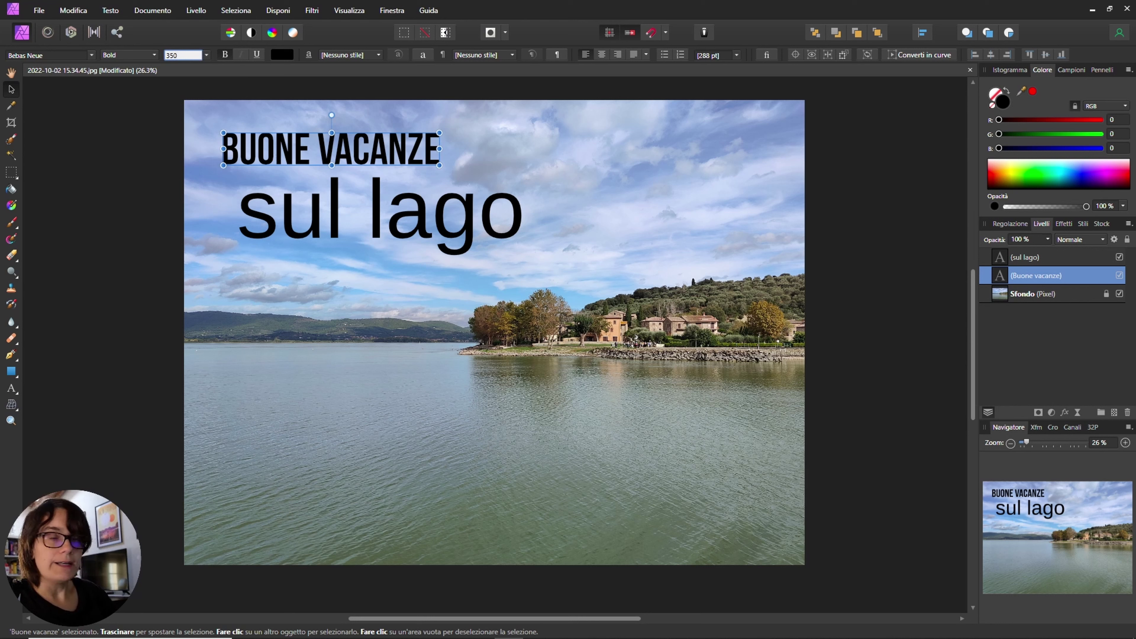
{"action": "key", "text": "Return"}
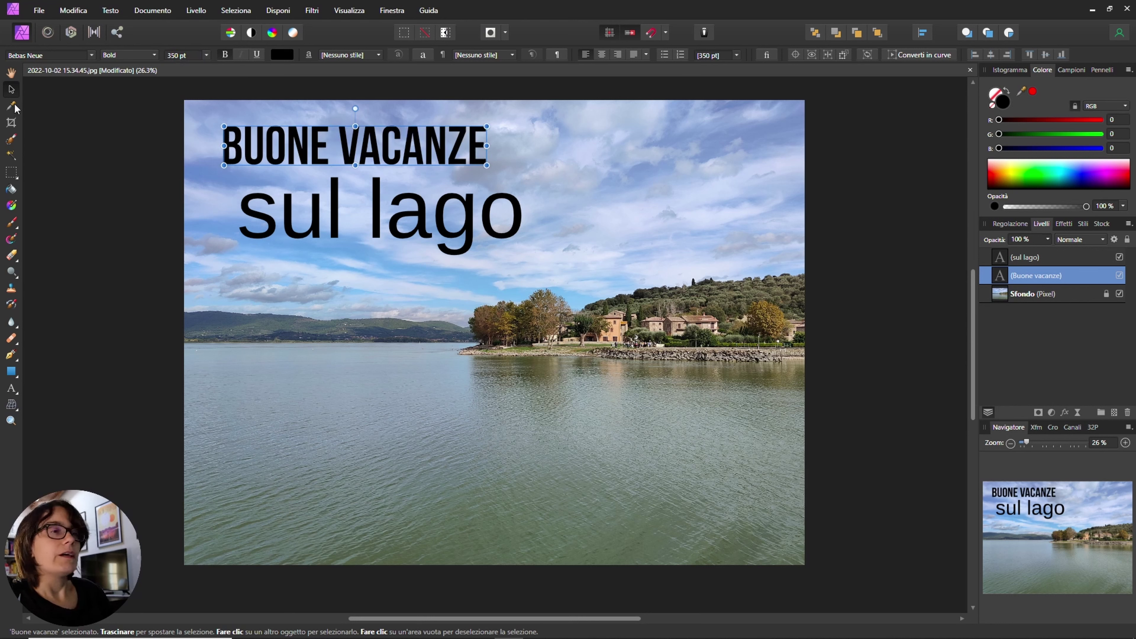
{"action": "mouse_move", "coordinate": [362, 161]}
{"action": "left_mouse_down"}
{"action": "mouse_move", "coordinate": [378, 159]}
{"action": "mouse_move", "coordinate": [361, 157]}
{"action": "left_mouse_up"}
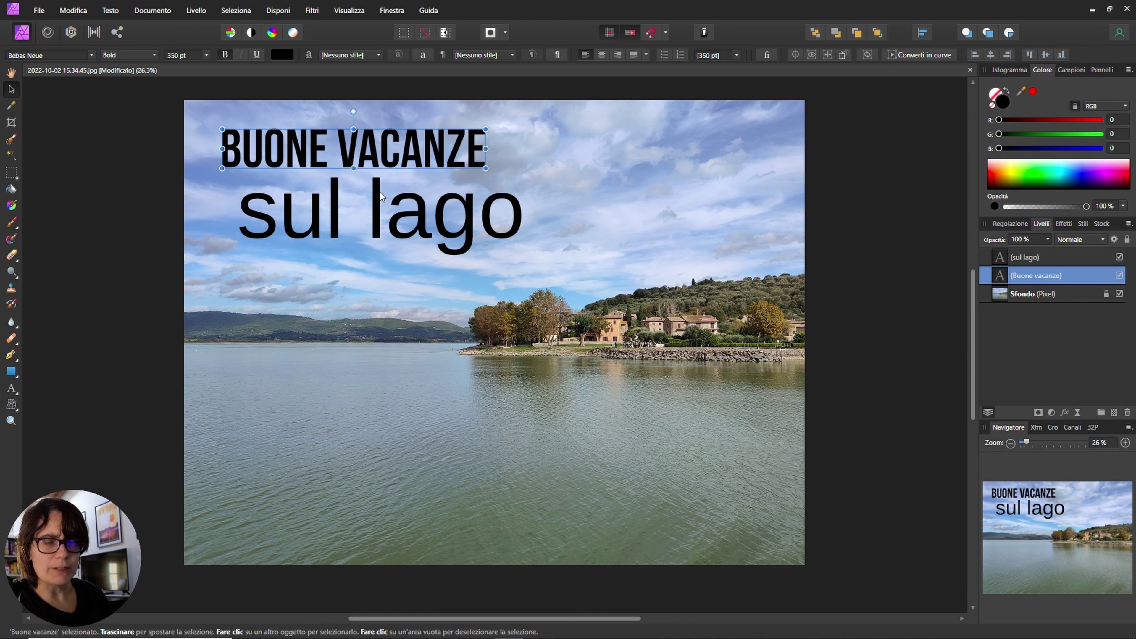
{"action": "left_click_drag", "start_coordinate": [378, 208], "coordinate": [386, 215]}
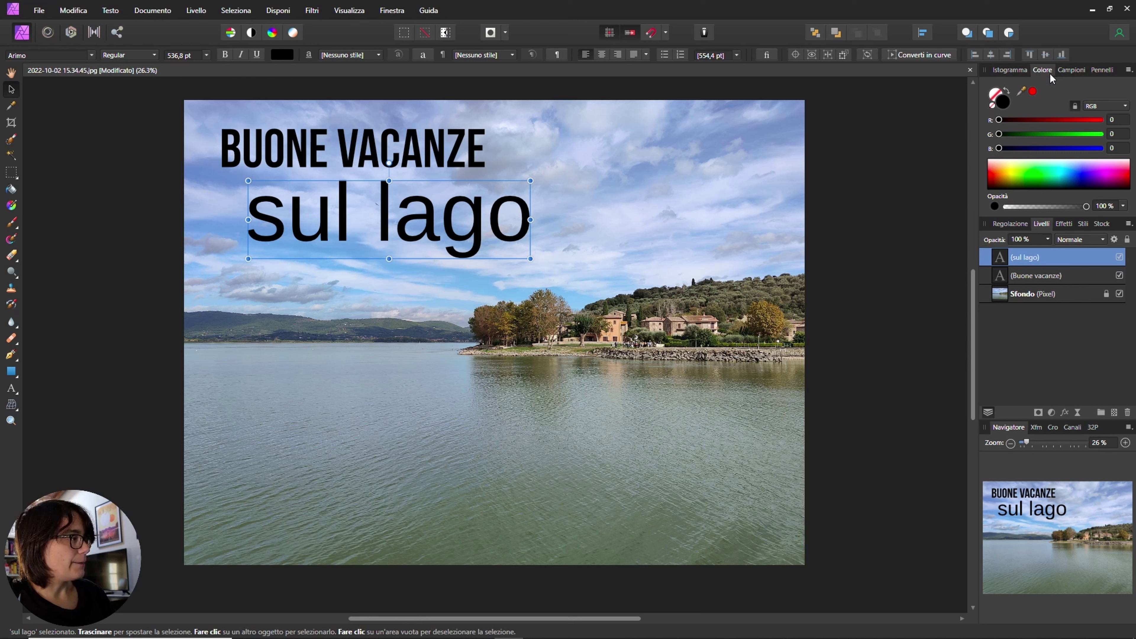
Recolour 'sul lago' to a muted pink-red, hex C86666, in the Colour Selector
{"action": "left_click", "coordinate": [1015, 70]}
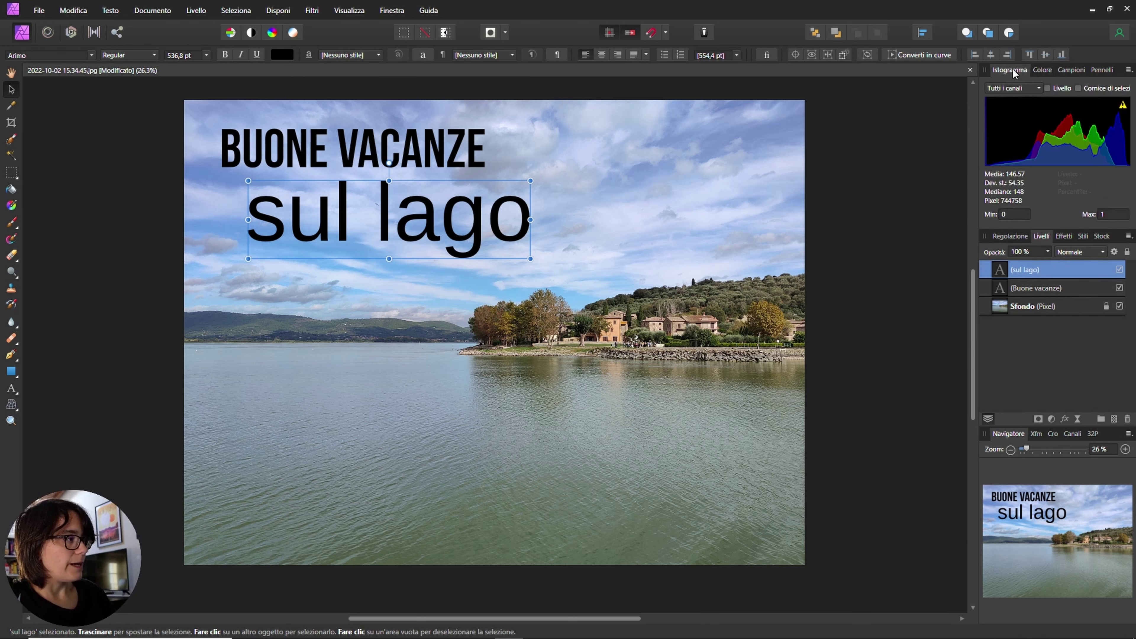
{"action": "left_click", "coordinate": [1040, 70]}
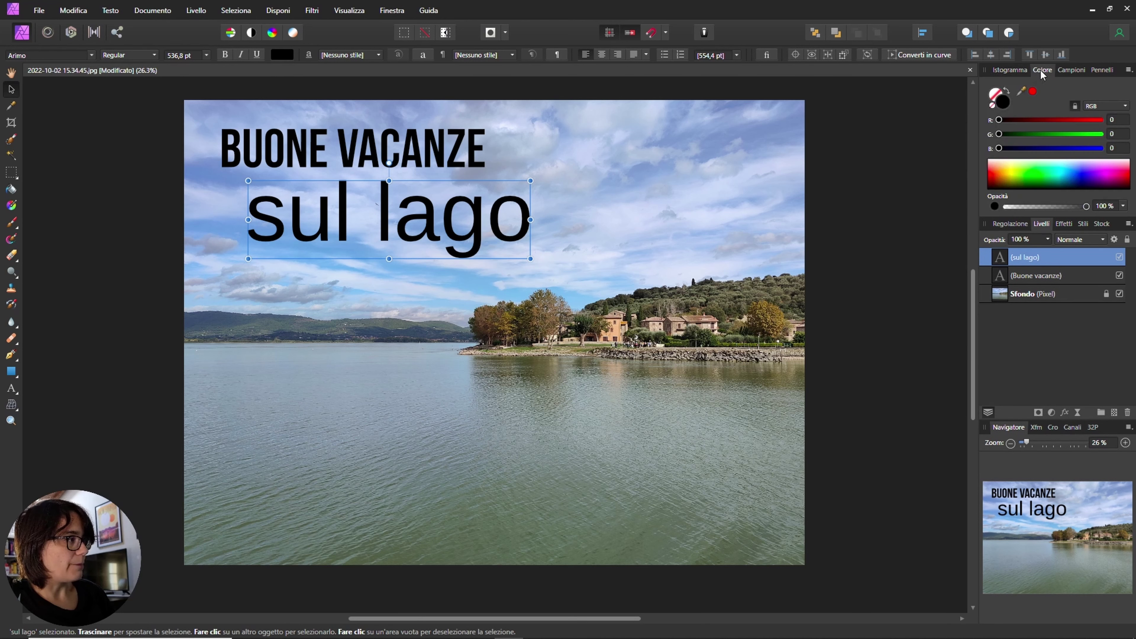
{"action": "double_click", "coordinate": [1002, 102]}
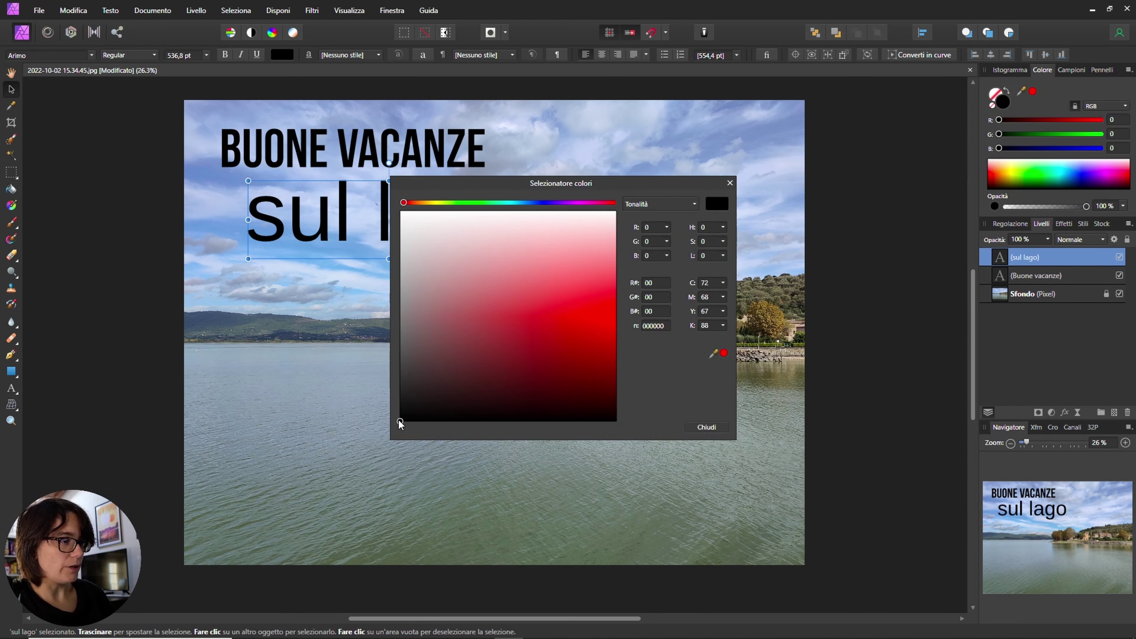
{"action": "mouse_move", "coordinate": [400, 420]}
{"action": "left_mouse_down"}
{"action": "mouse_move", "coordinate": [492, 277]}
{"action": "mouse_move", "coordinate": [502, 297]}
{"action": "left_mouse_up"}
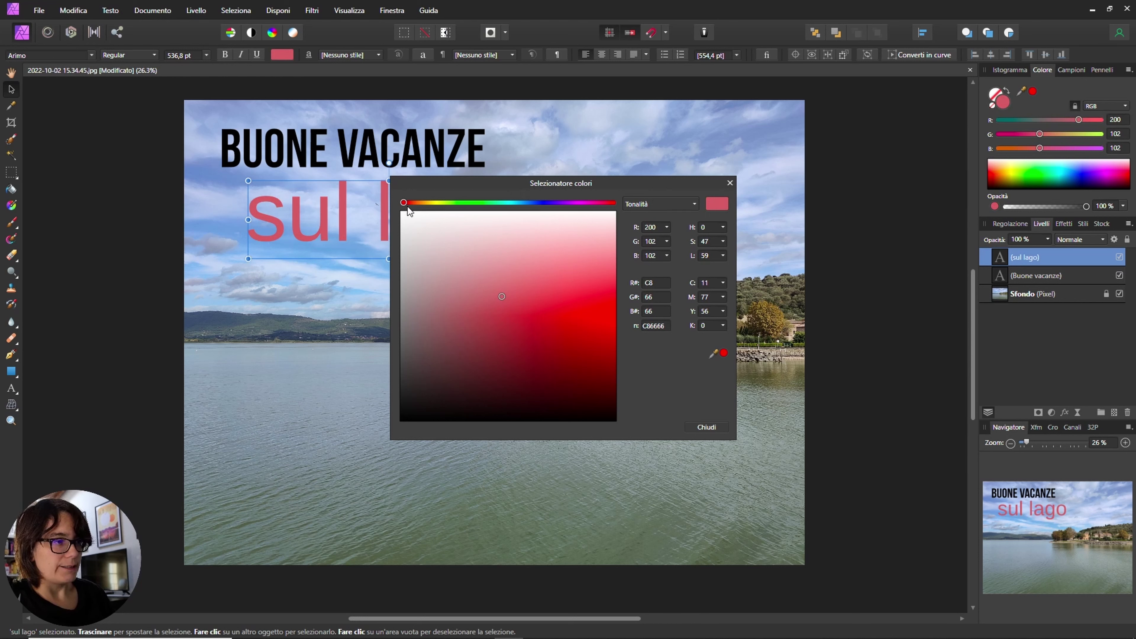
{"action": "left_click", "coordinate": [658, 206]}
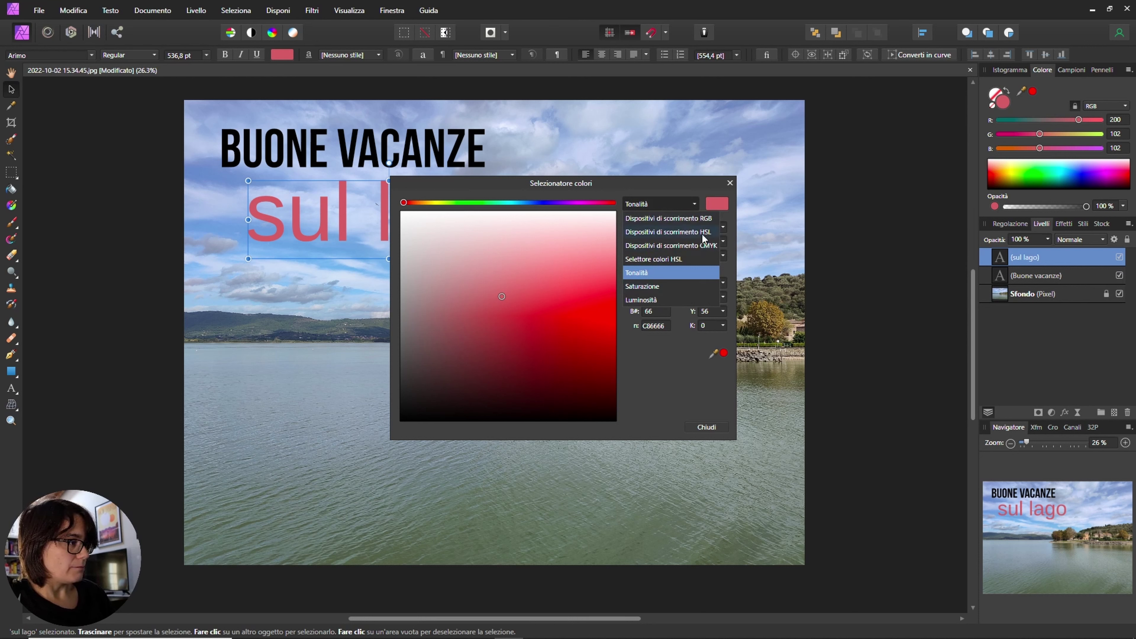
Use HSL sliders to turn 'sul lago' deep green, hex 08733F, moving the picker aside
{"action": "left_click", "coordinate": [679, 232]}
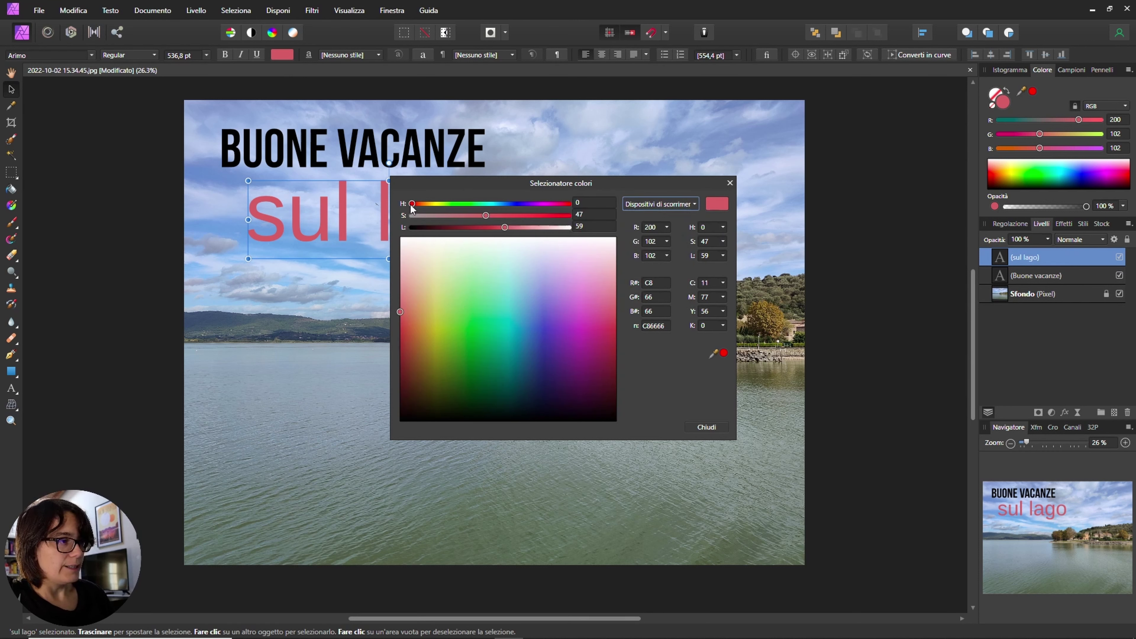
{"action": "mouse_move", "coordinate": [414, 205]}
{"action": "left_mouse_down"}
{"action": "mouse_move", "coordinate": [547, 216]}
{"action": "mouse_move", "coordinate": [460, 229]}
{"action": "left_mouse_up"}
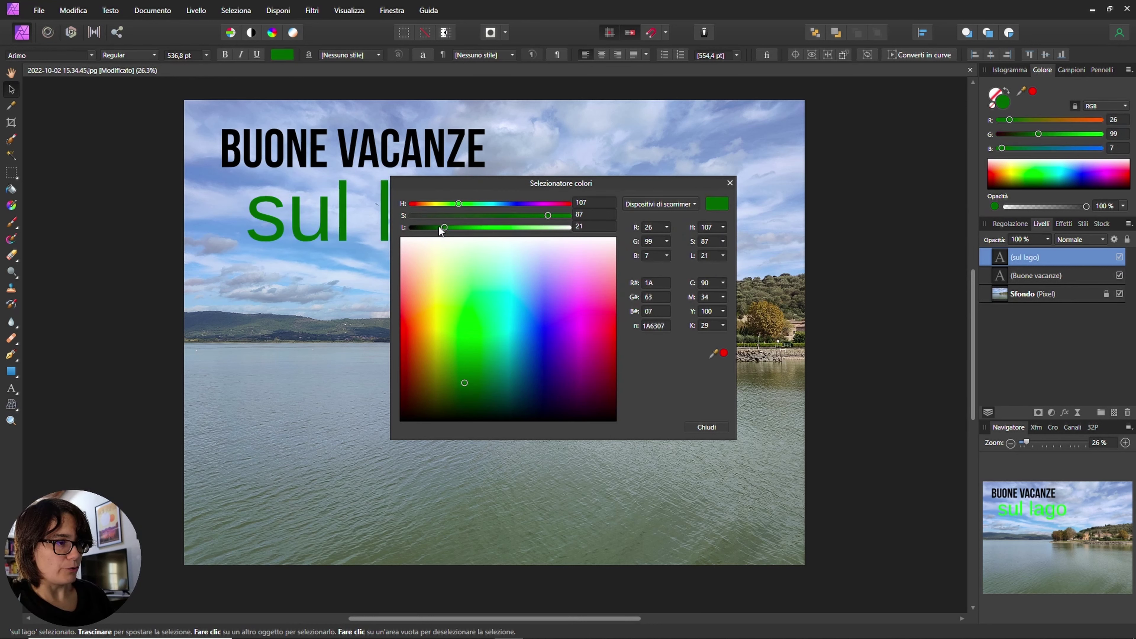
{"action": "mouse_move", "coordinate": [459, 227]}
{"action": "left_mouse_down"}
{"action": "mouse_move", "coordinate": [449, 228]}
{"action": "mouse_move", "coordinate": [478, 204]}
{"action": "left_mouse_up"}
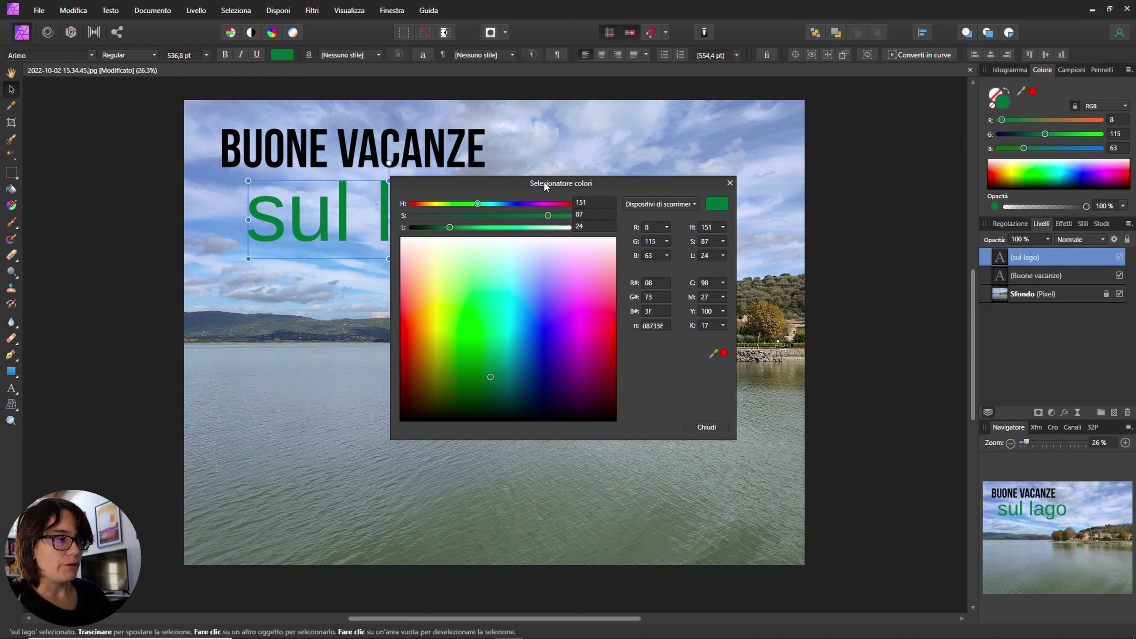
{"action": "left_click_drag", "start_coordinate": [545, 186], "coordinate": [599, 286]}
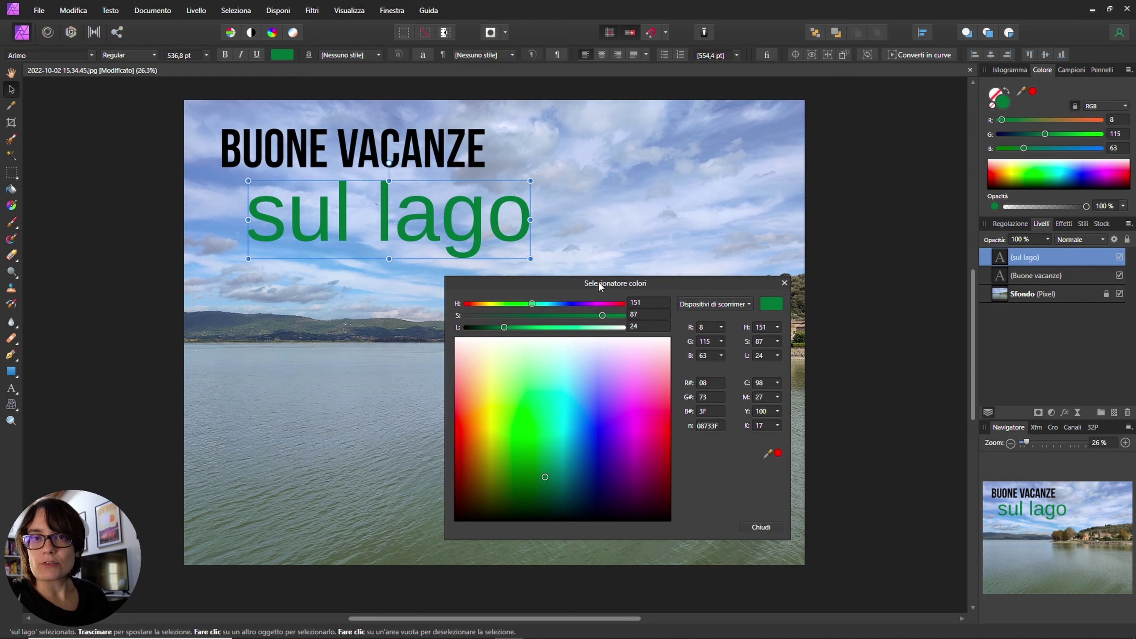
{"action": "left_click_drag", "start_coordinate": [600, 287], "coordinate": [650, 251]}
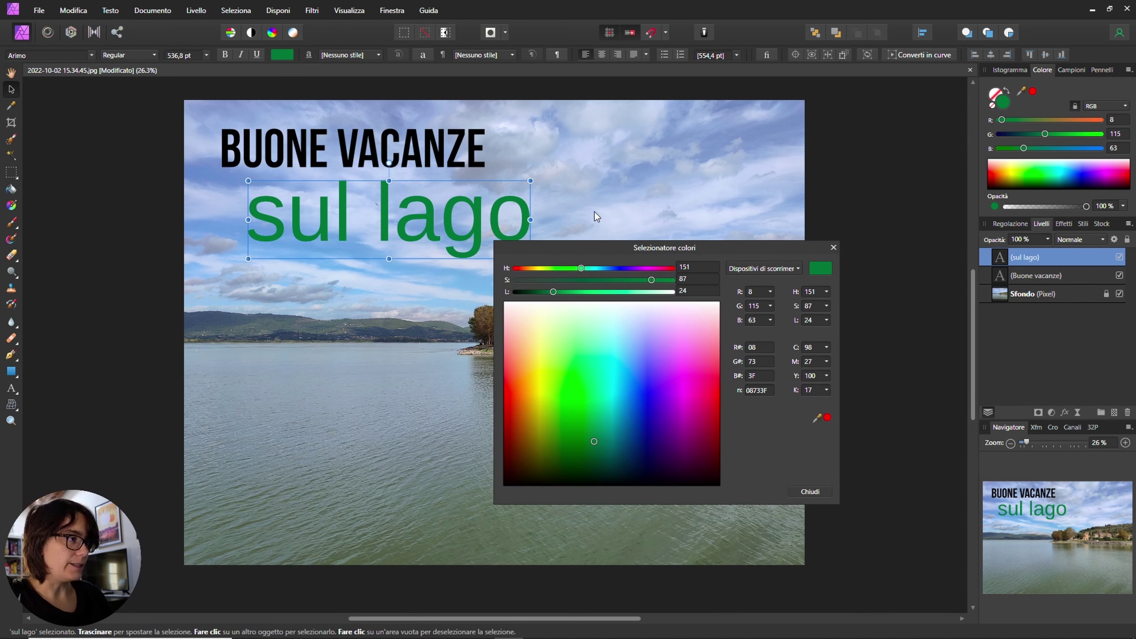
{"action": "left_click", "coordinate": [597, 196]}
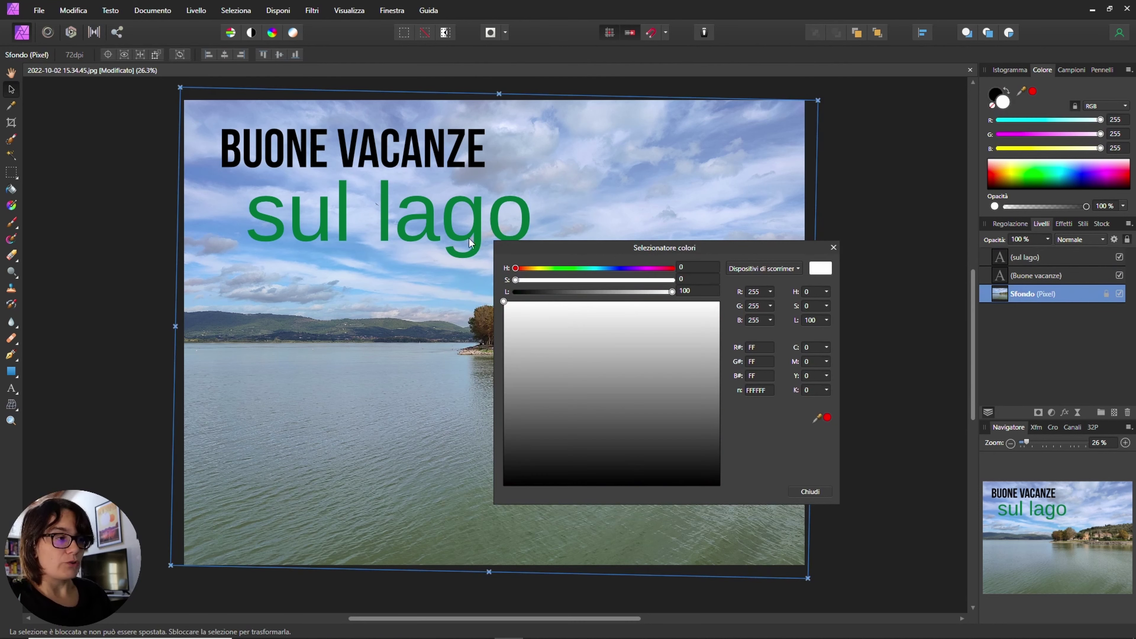
Close the Colour Selector, reselect 'Buone vacanze' and show the View > Studio panel list
{"action": "left_click", "coordinate": [833, 247]}
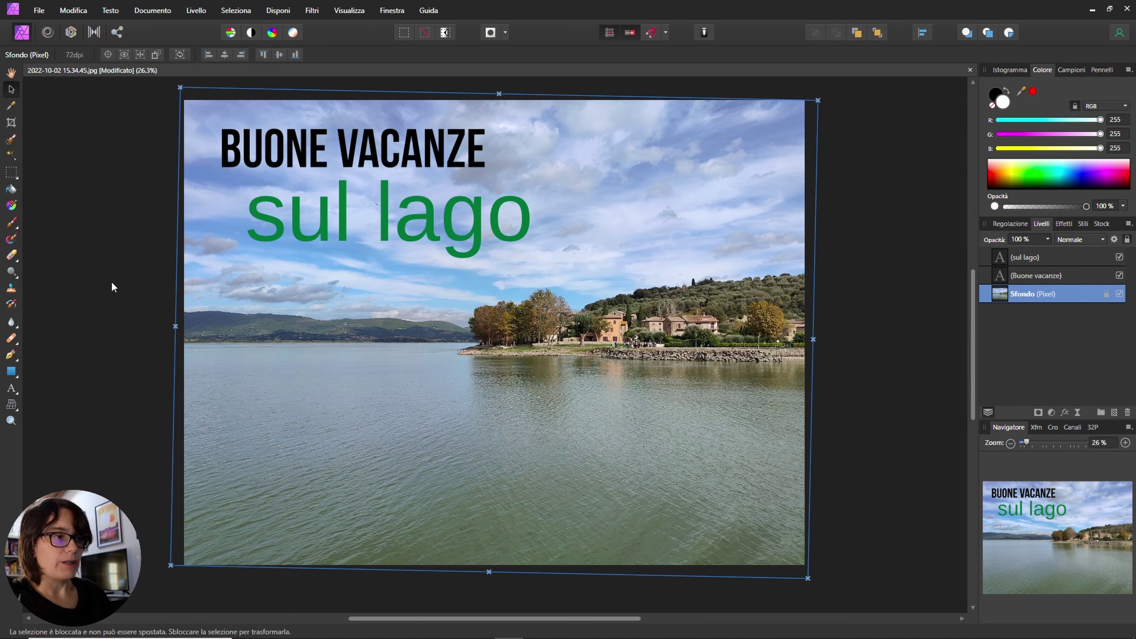
{"action": "left_click", "coordinate": [261, 142]}
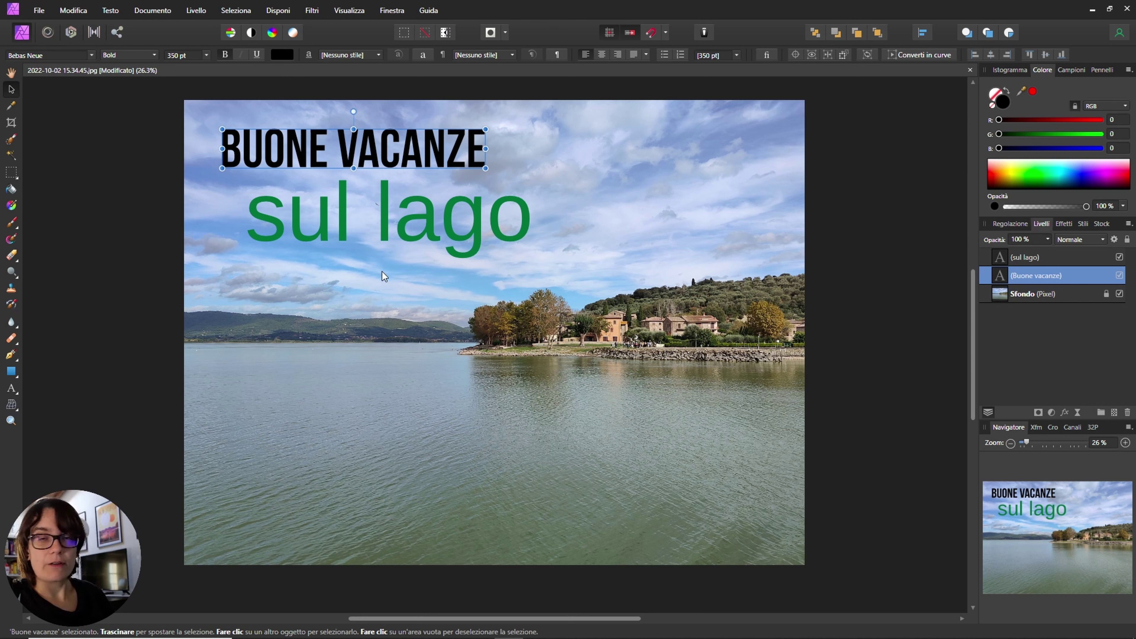
{"action": "left_click", "coordinate": [353, 11]}
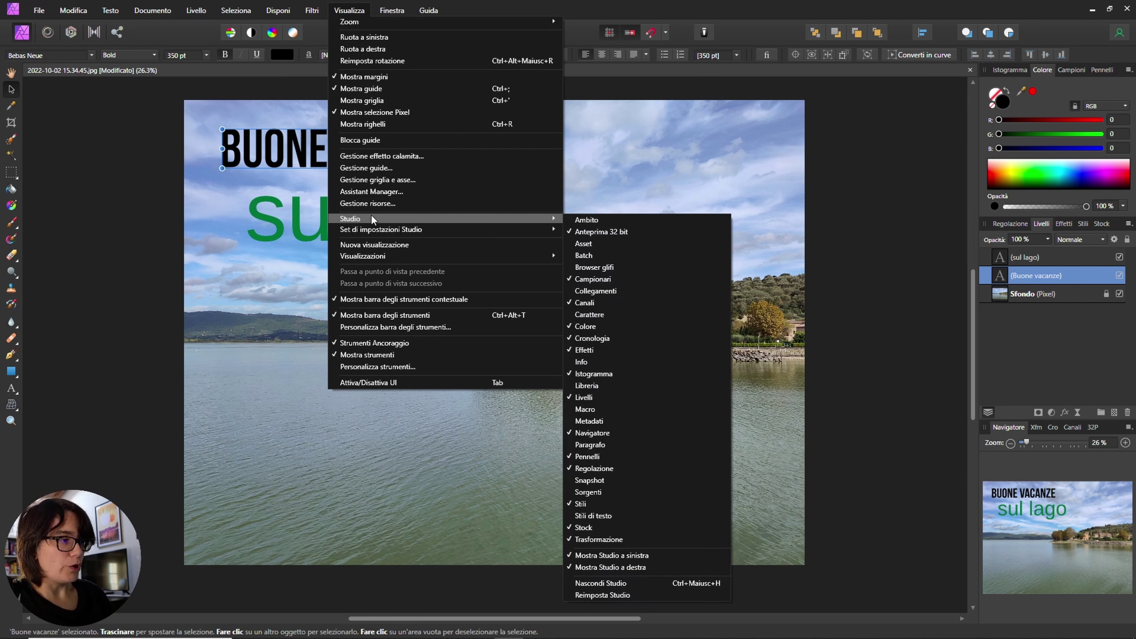
{"action": "mouse_move", "coordinate": [400, 218]}
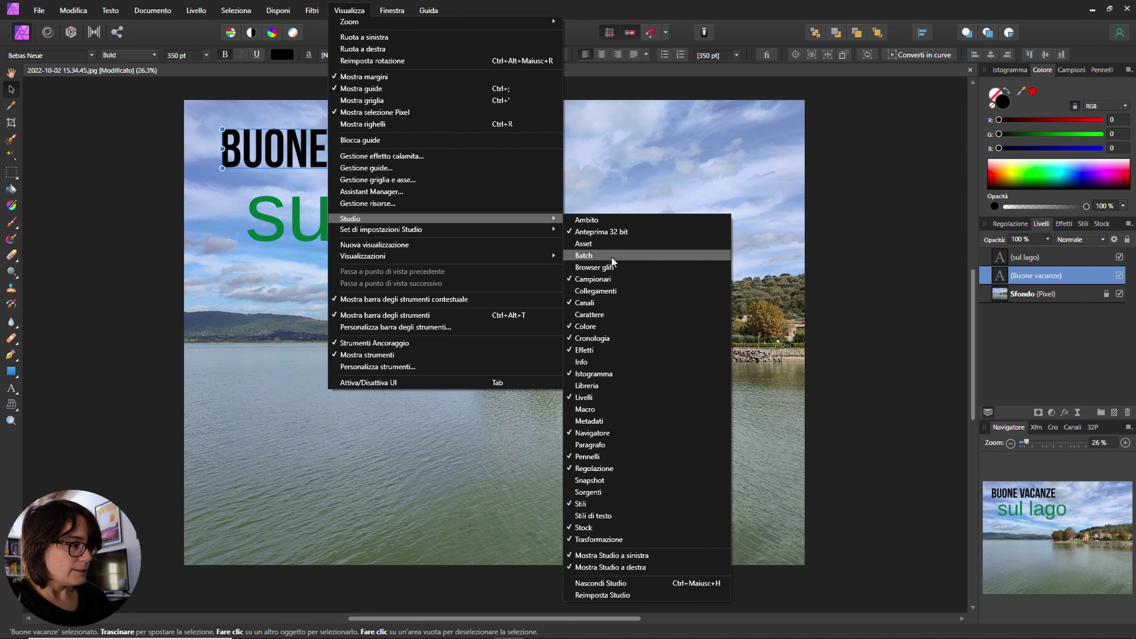
{"action": "left_click", "coordinate": [612, 314]}
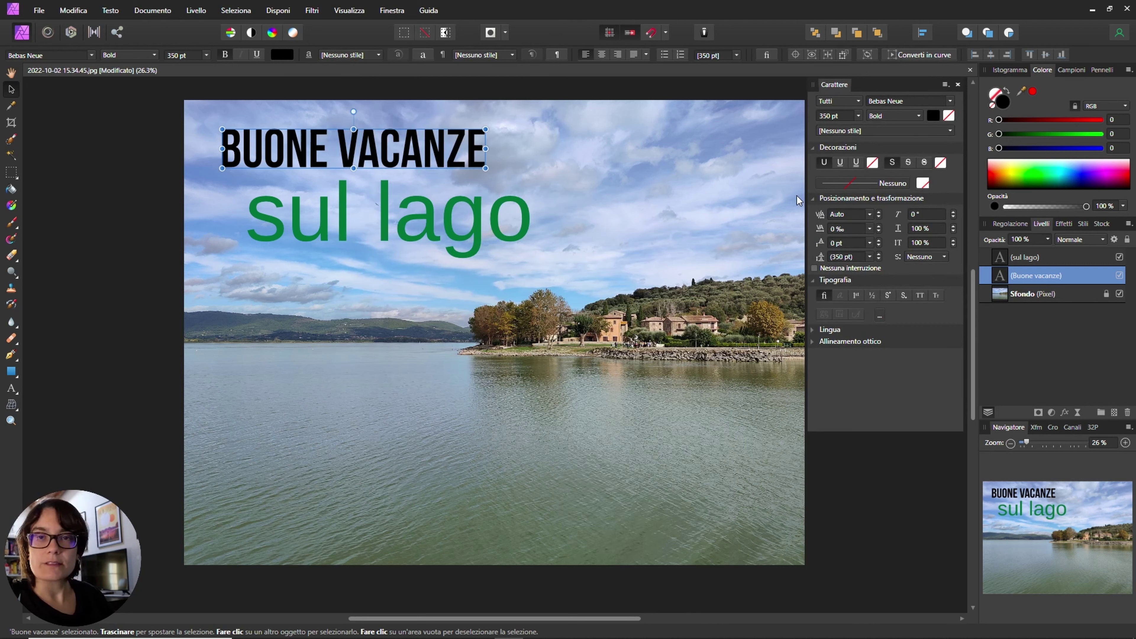
{"action": "left_click_drag", "start_coordinate": [829, 86], "coordinate": [831, 122]}
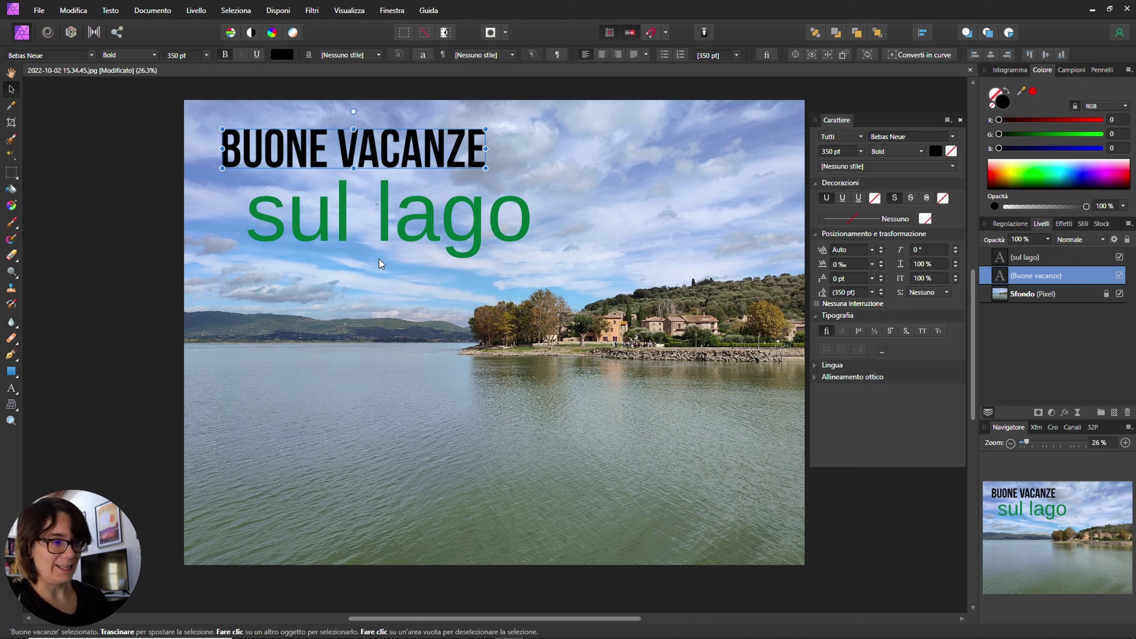
{"action": "left_click", "coordinate": [419, 332]}
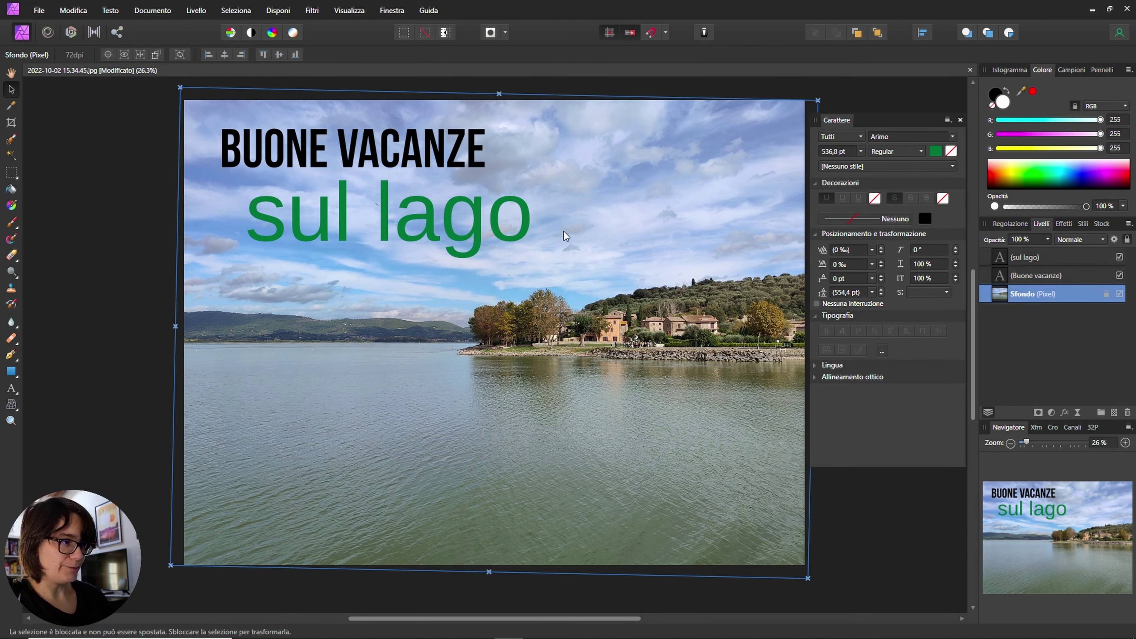
{"action": "left_click_drag", "start_coordinate": [890, 123], "coordinate": [892, 143]}
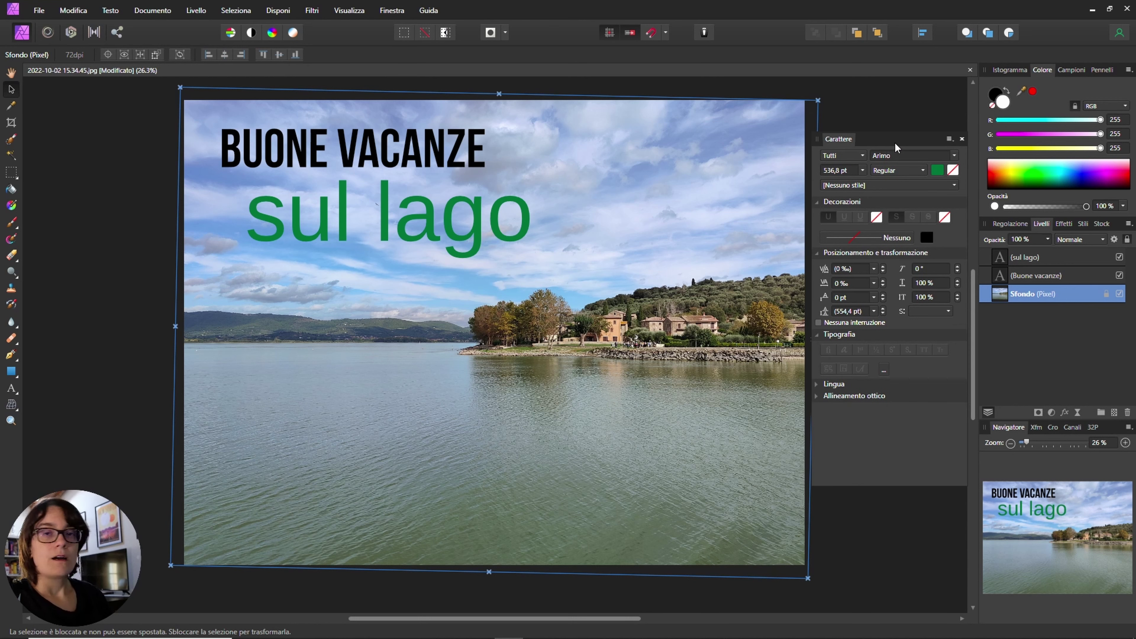
{"action": "left_click", "coordinate": [961, 140]}
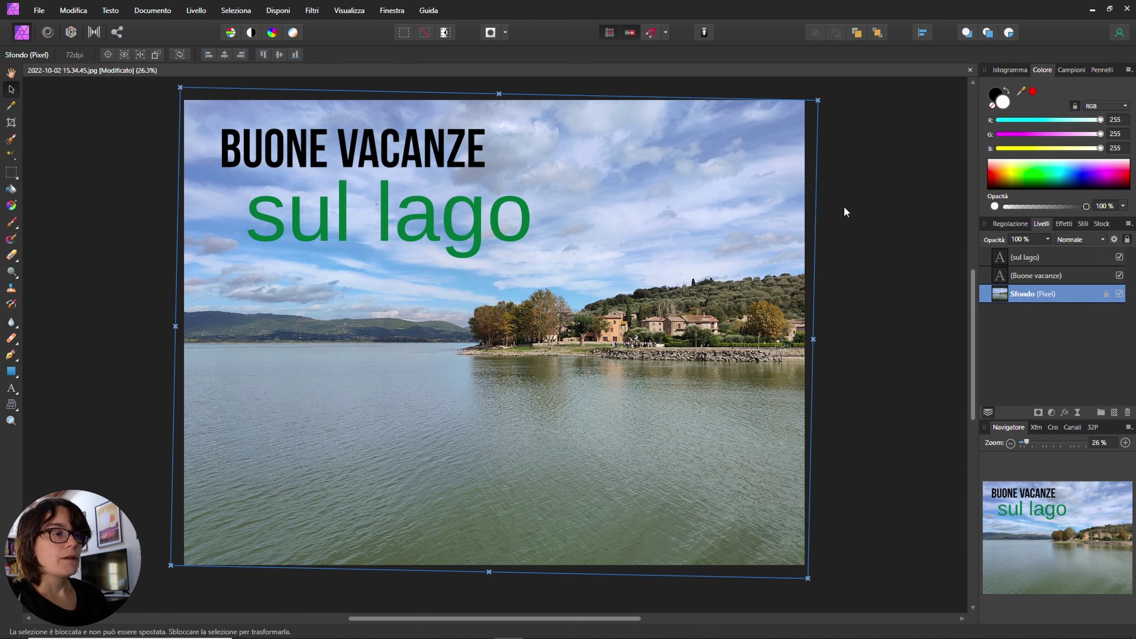